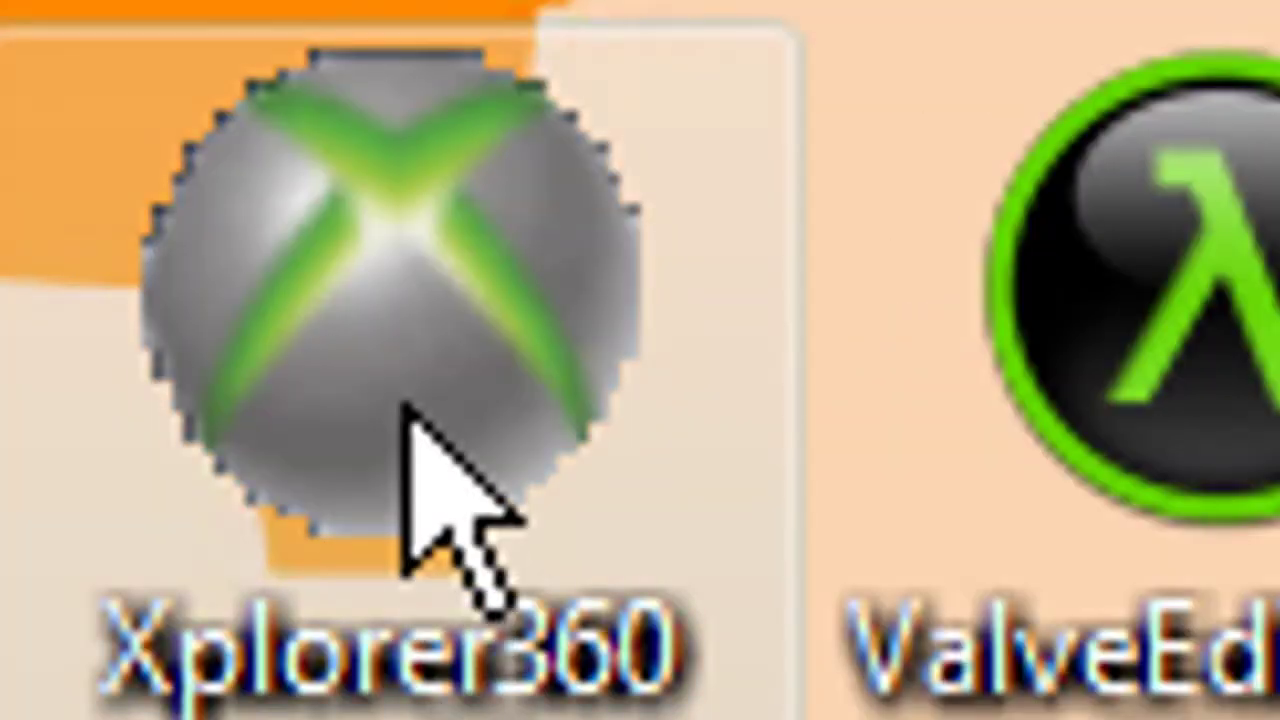
Step: Run Xplorer360 as administrator and open the connected hard drive or memory card
right_click(42, 42)
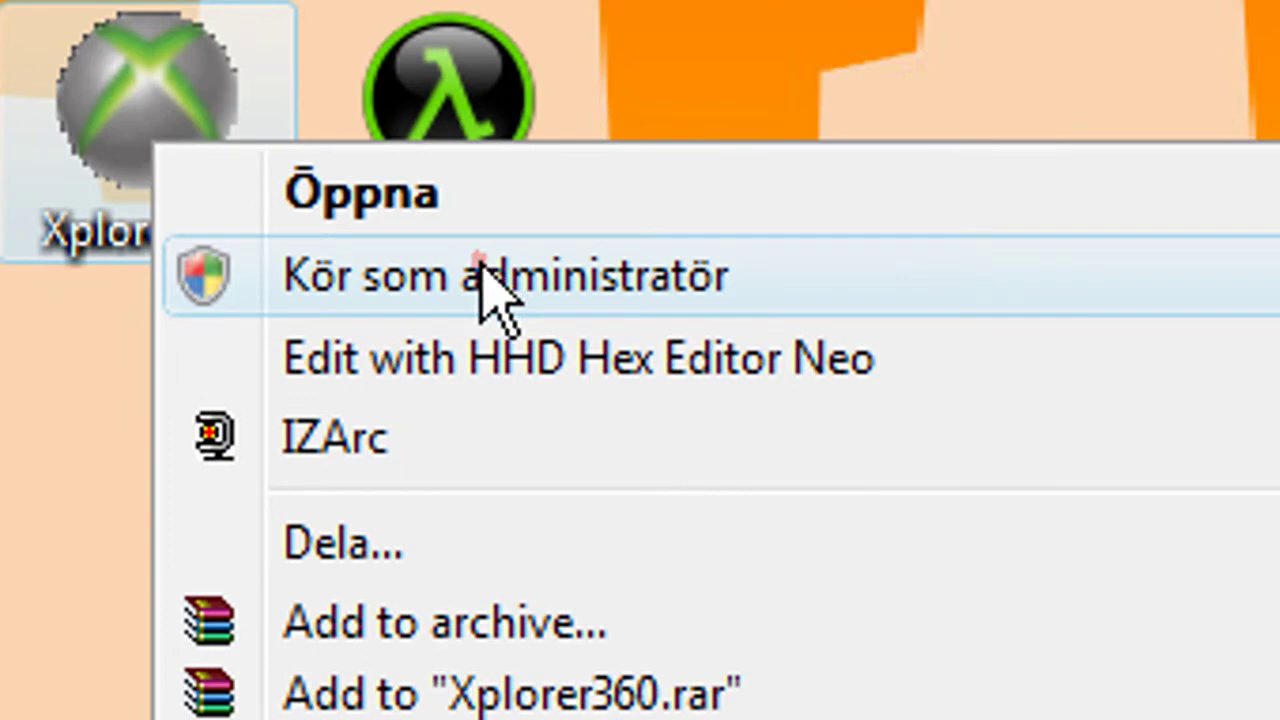
click(612, 335)
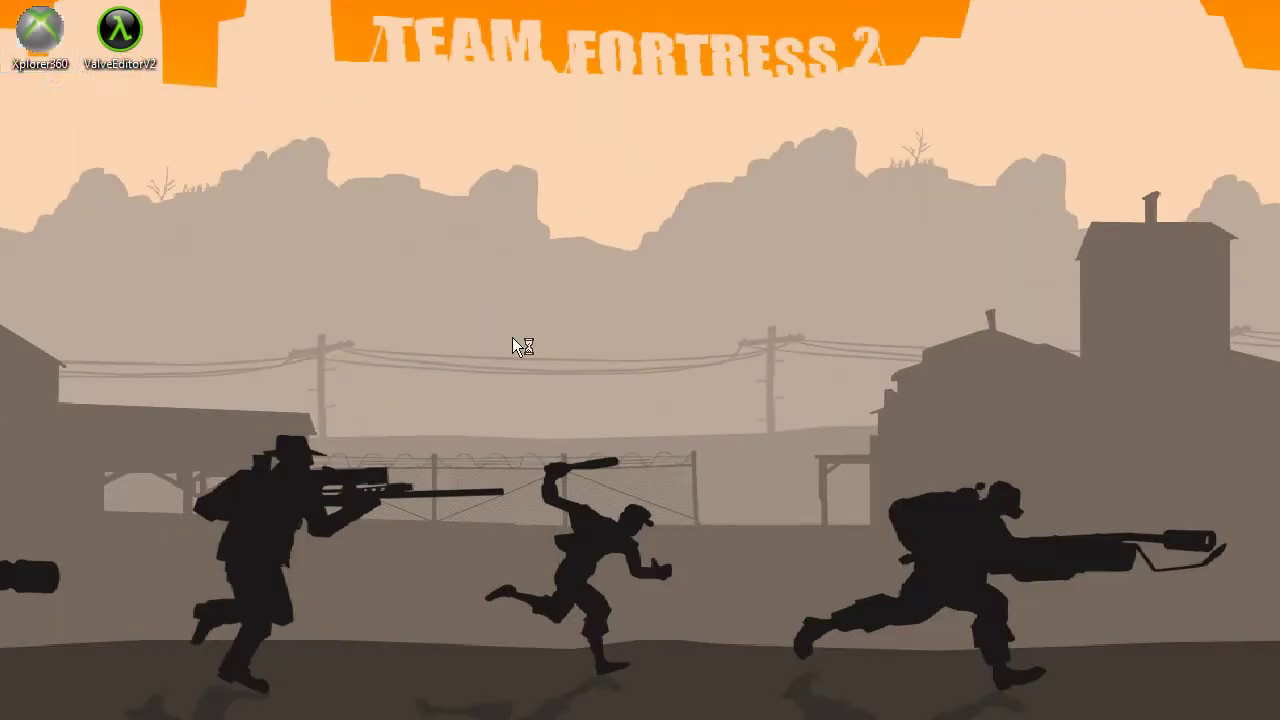
drag(418, 34, 363, 24)
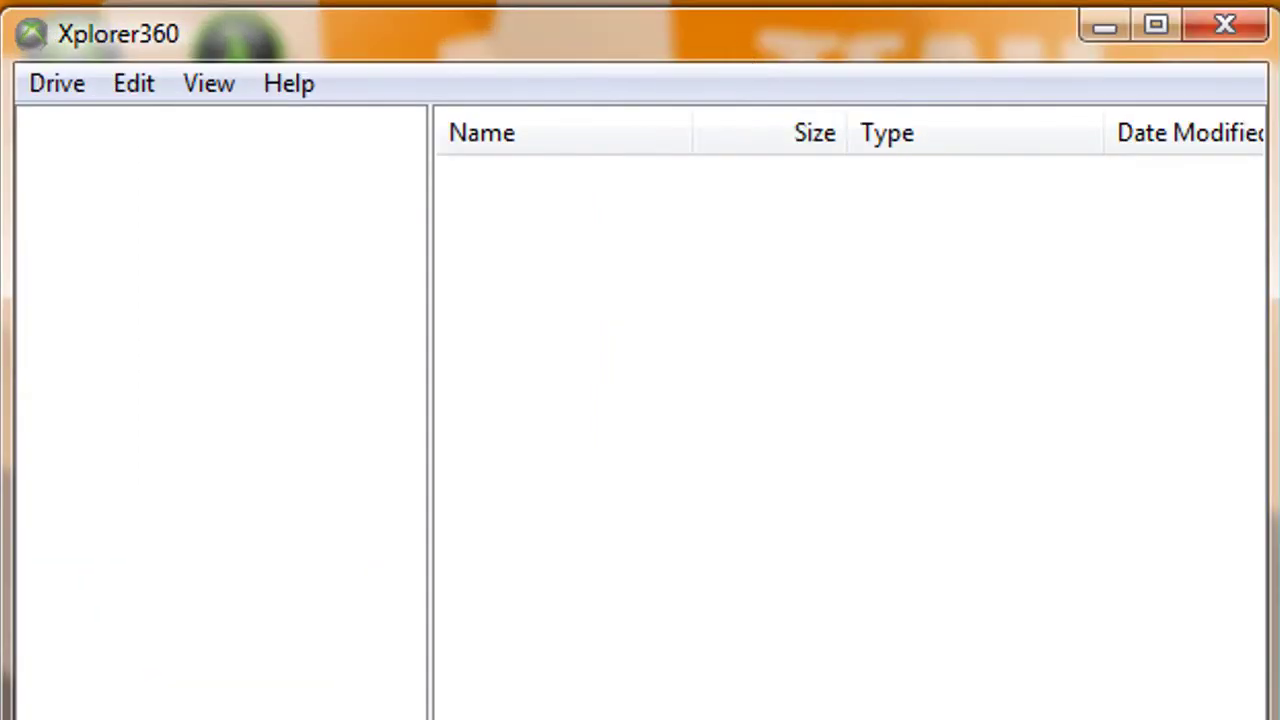
click(47, 84)
mouse_move(180, 137)
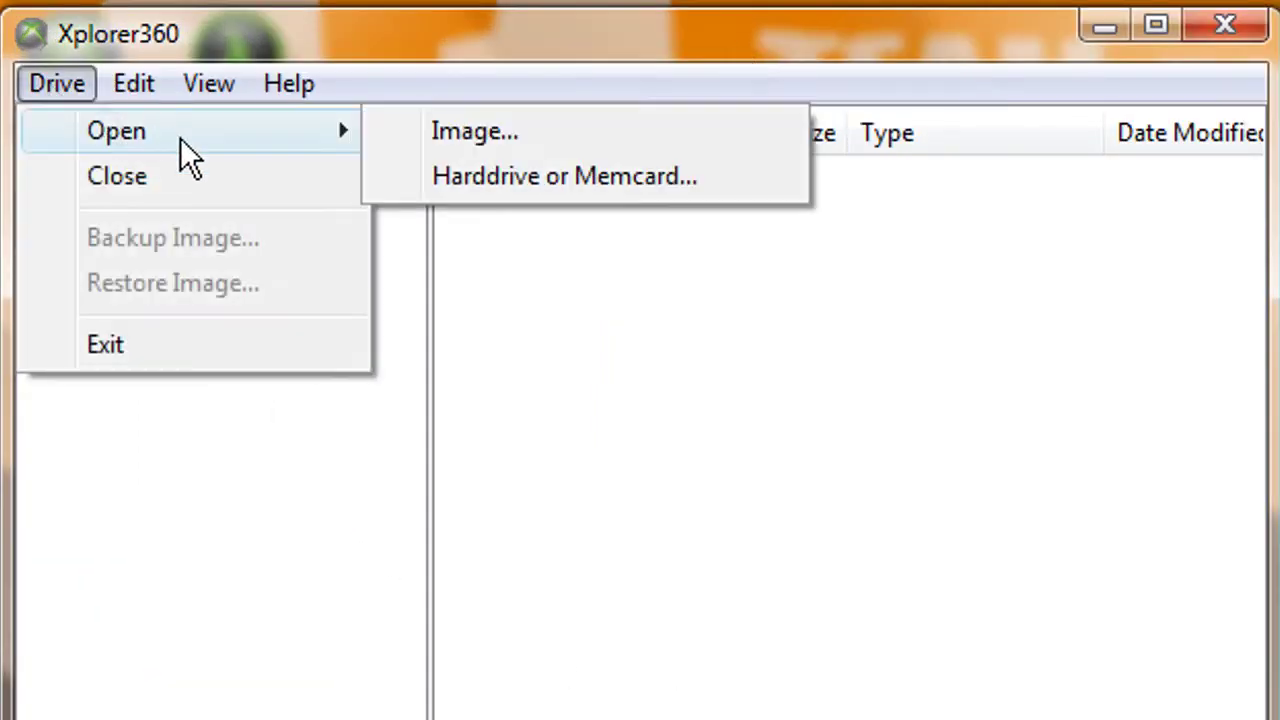
click(500, 176)
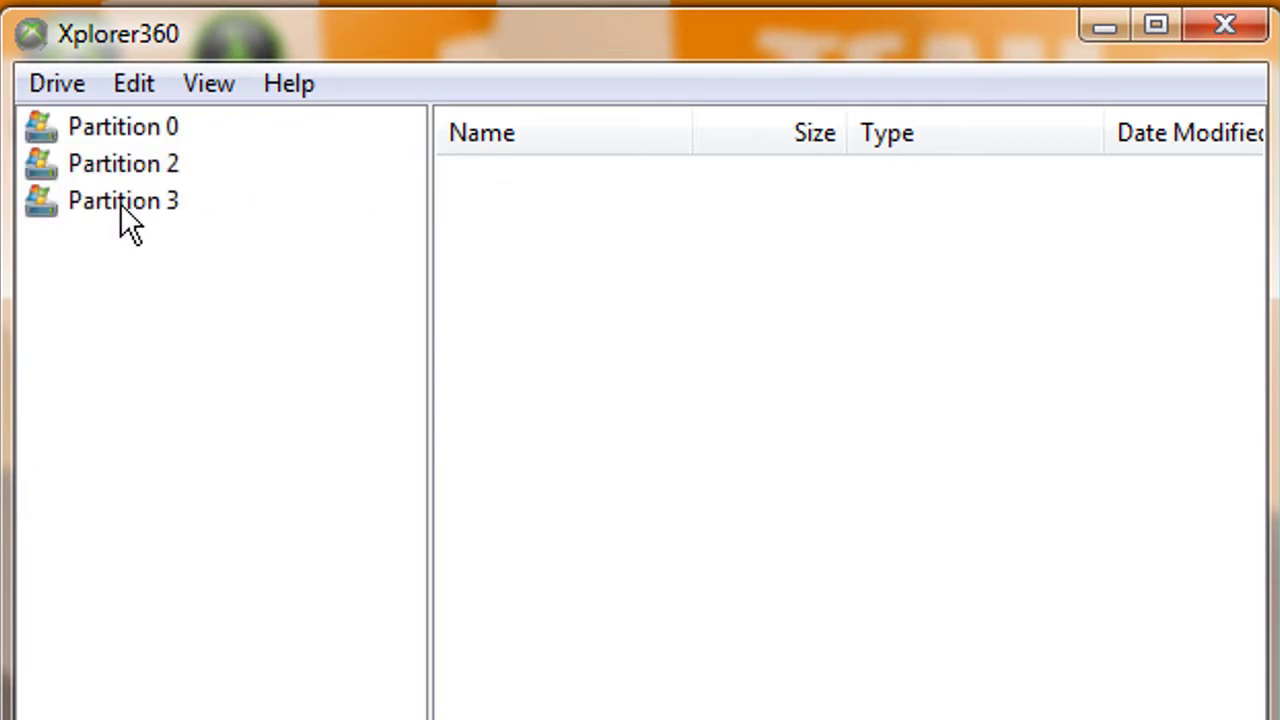
Step: Browse Partition 3 to Content, then the fifth profile folder, and open 4541080F/00000001
click(120, 203)
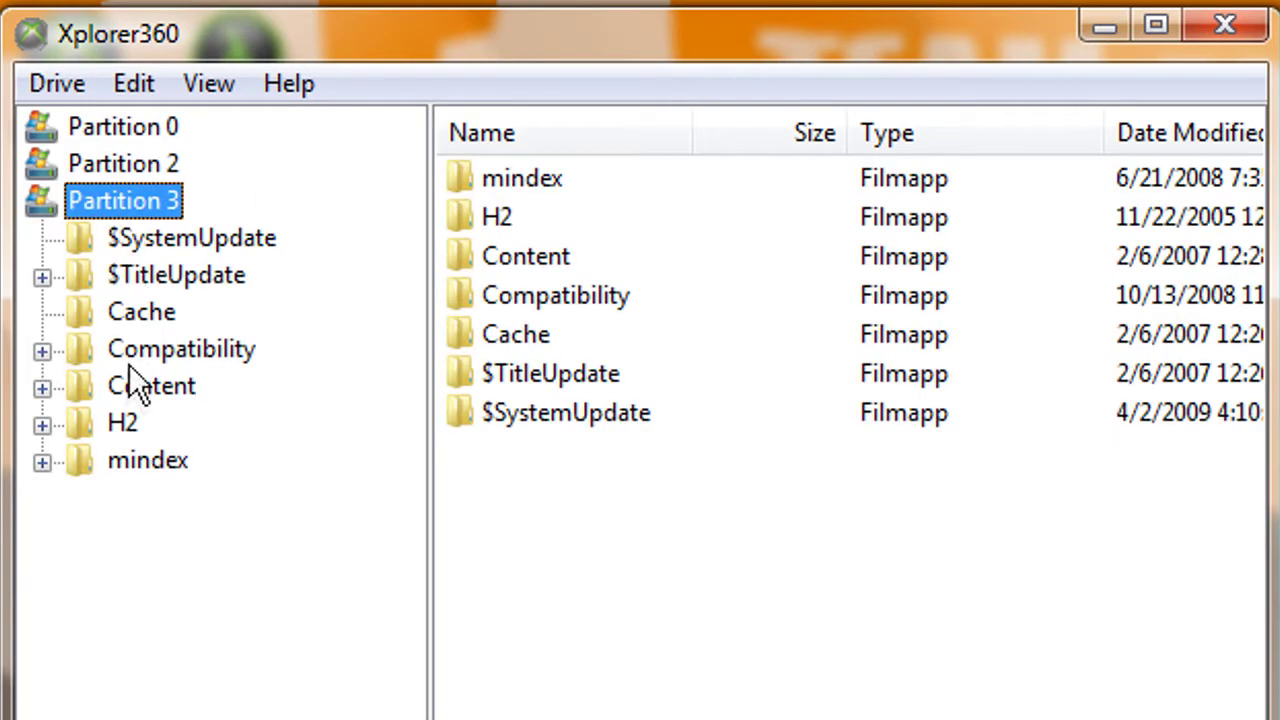
click(138, 390)
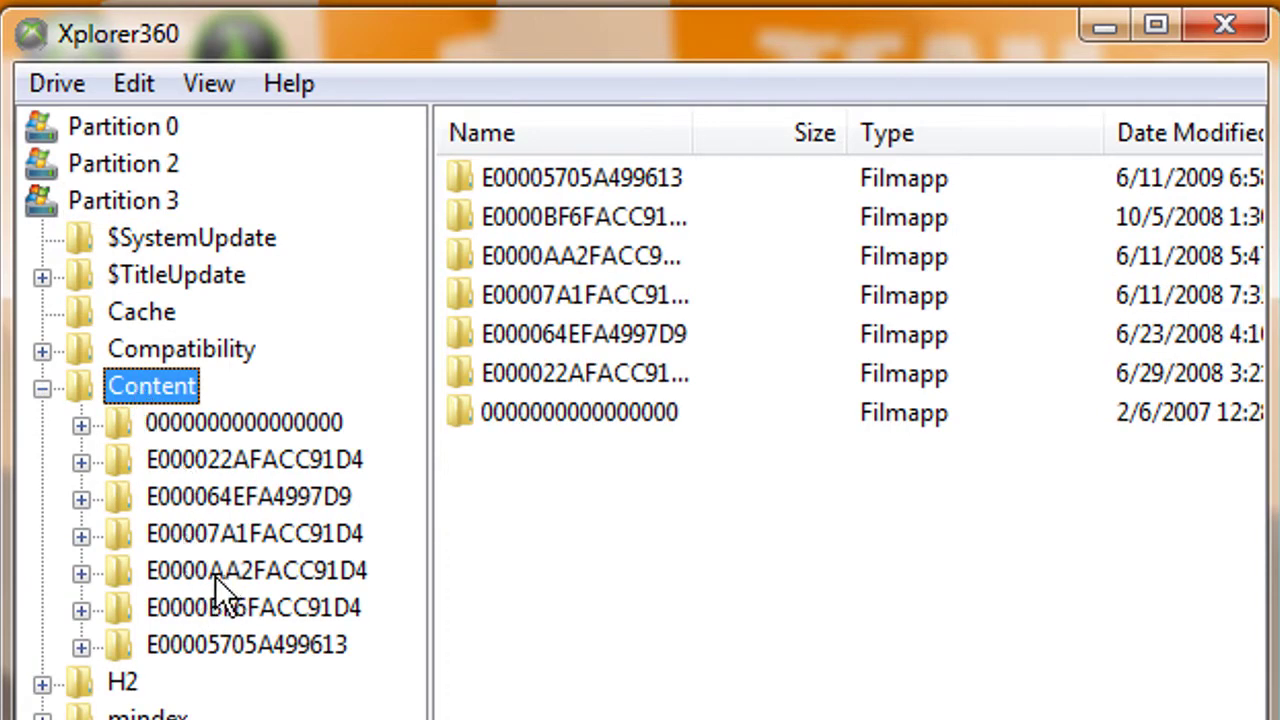
click(213, 572)
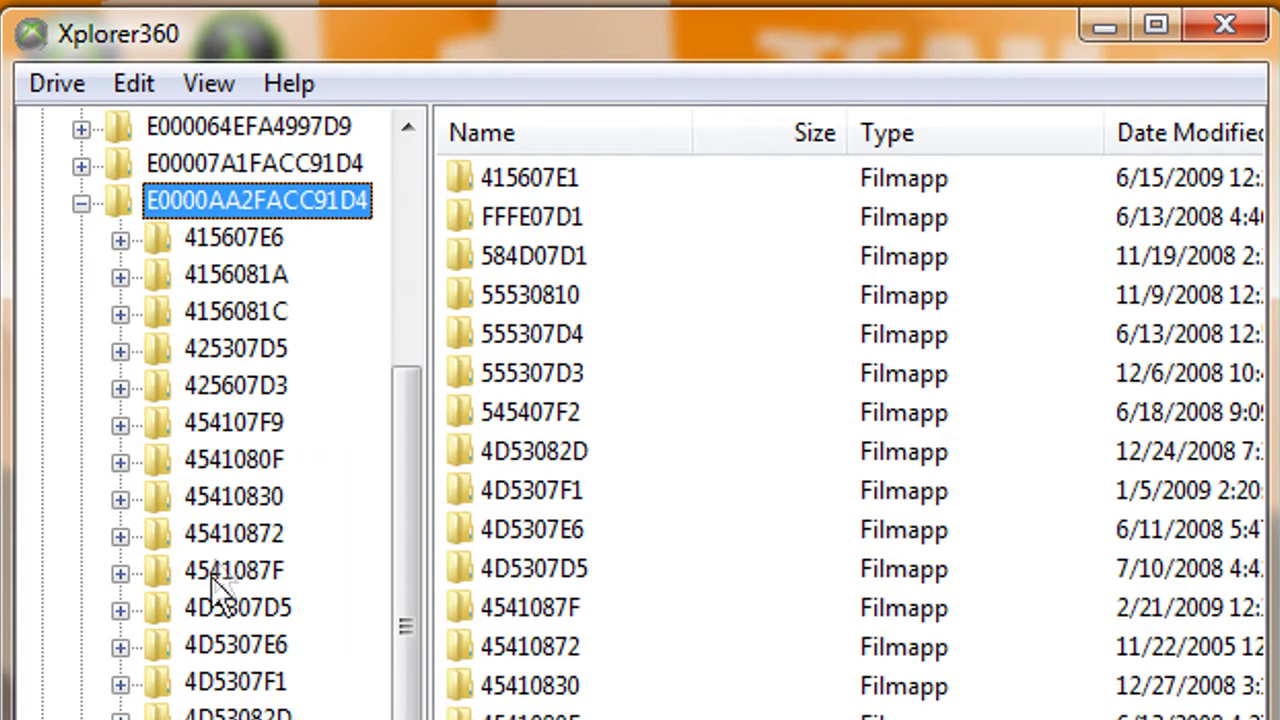
double_click(236, 462)
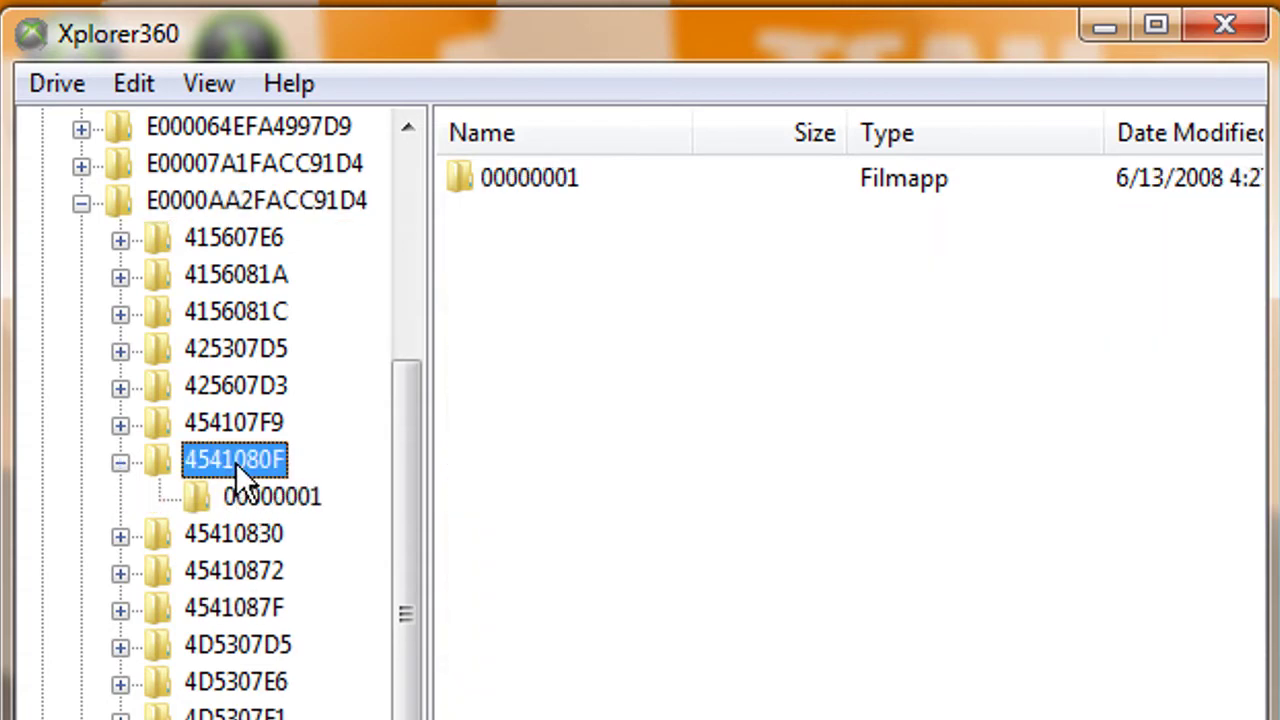
double_click(492, 188)
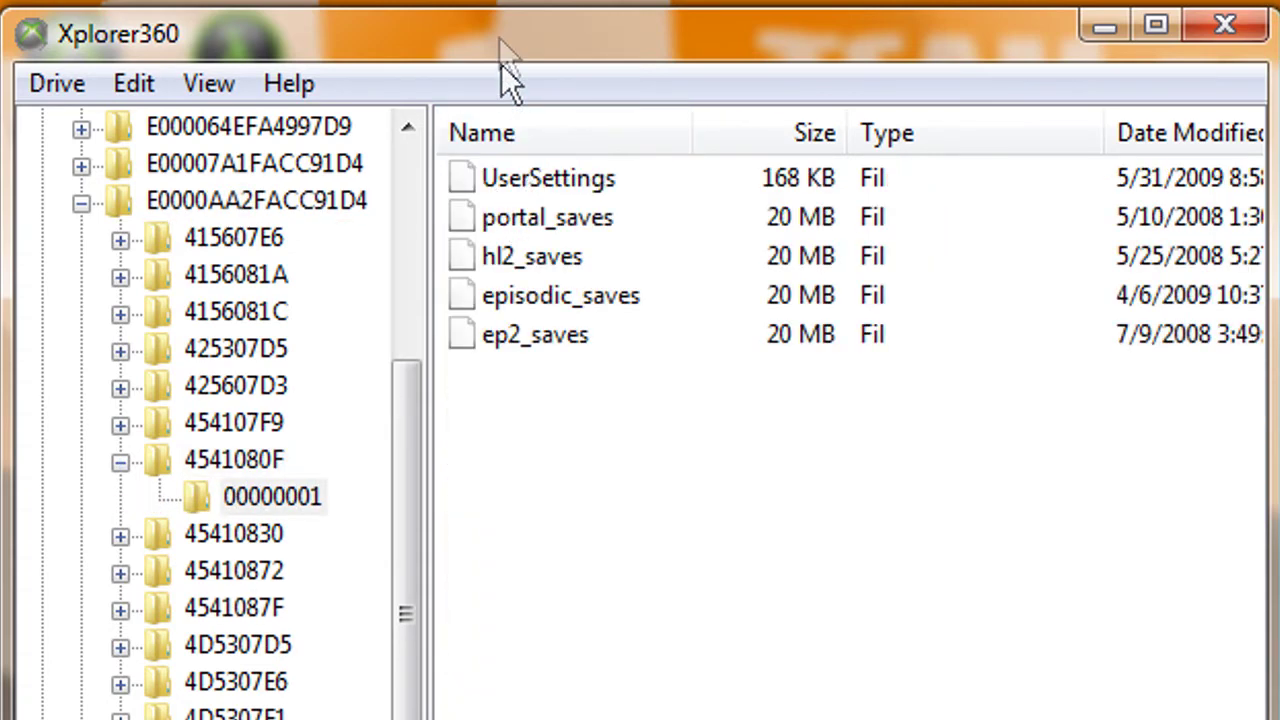
Step: Copy the UserSettings file out of the 00000001 folder onto the desktop and minimize Xplorer360
drag(499, 37, 503, 331)
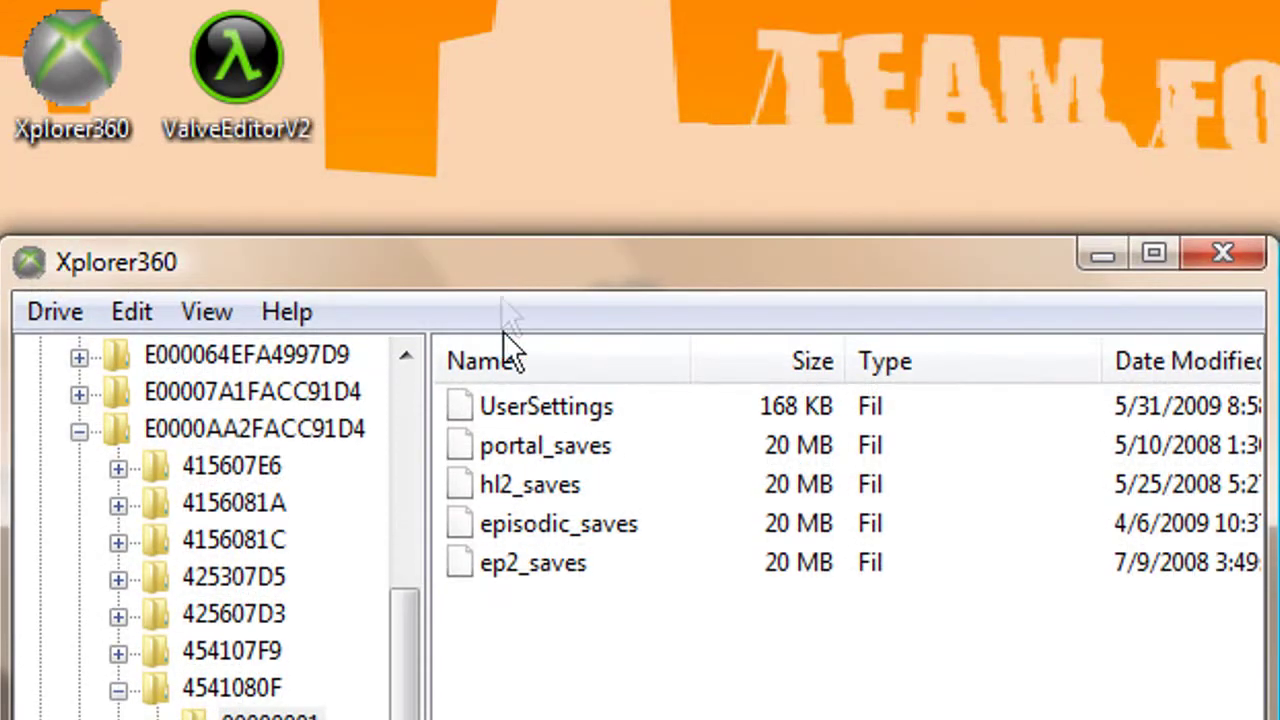
drag(487, 407, 474, 109)
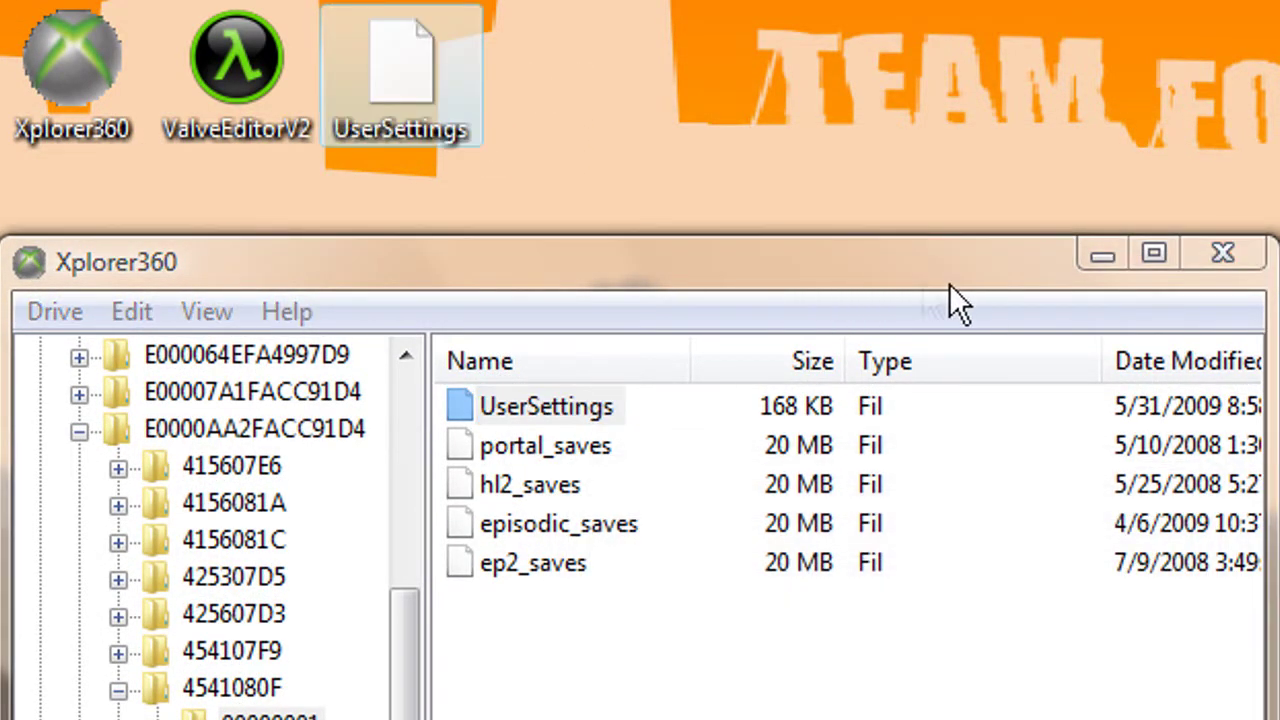
click(1101, 248)
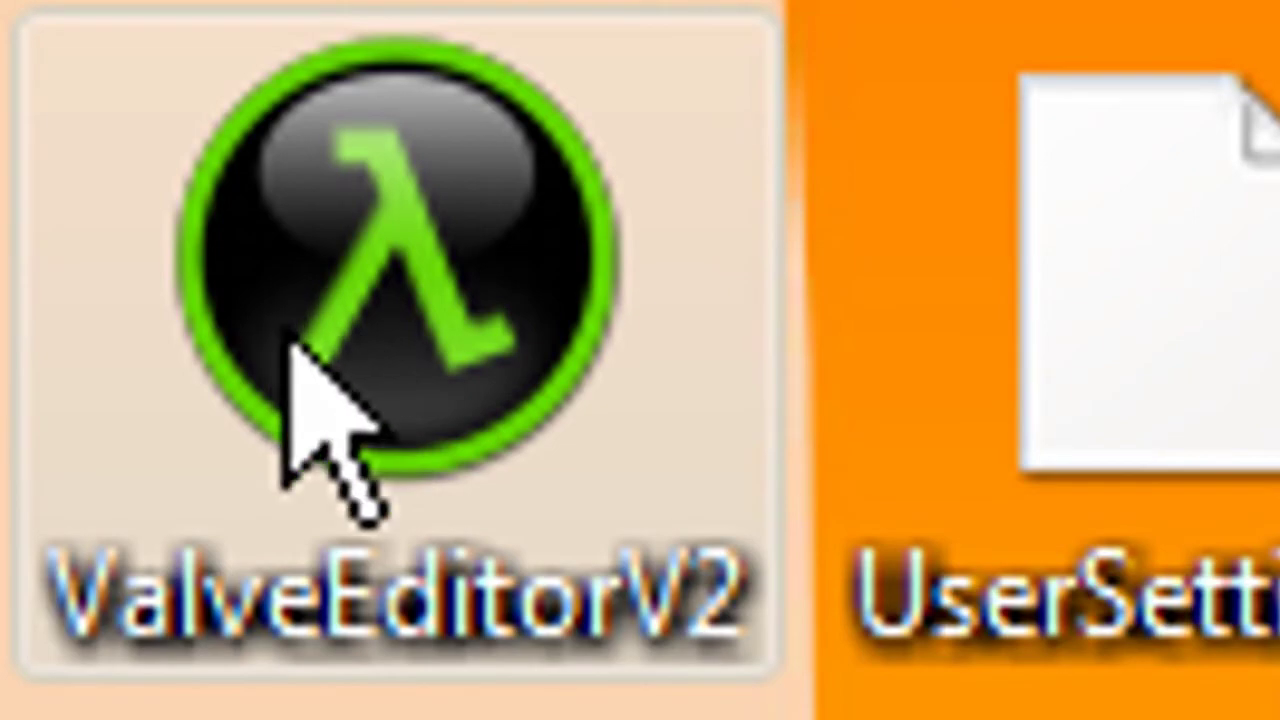
Step: Launch ValveEditorV2 and open the UserSettings file from the desktop
right_click(345, 388)
click(289, 243)
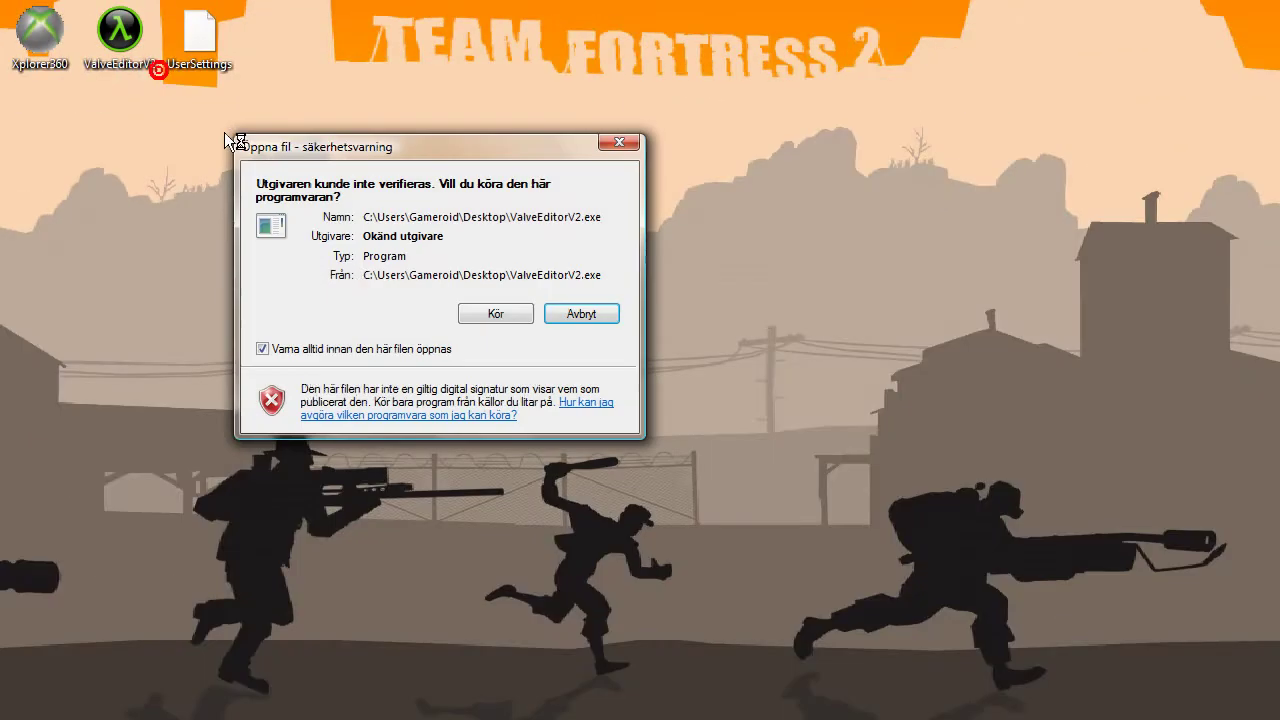
click(495, 312)
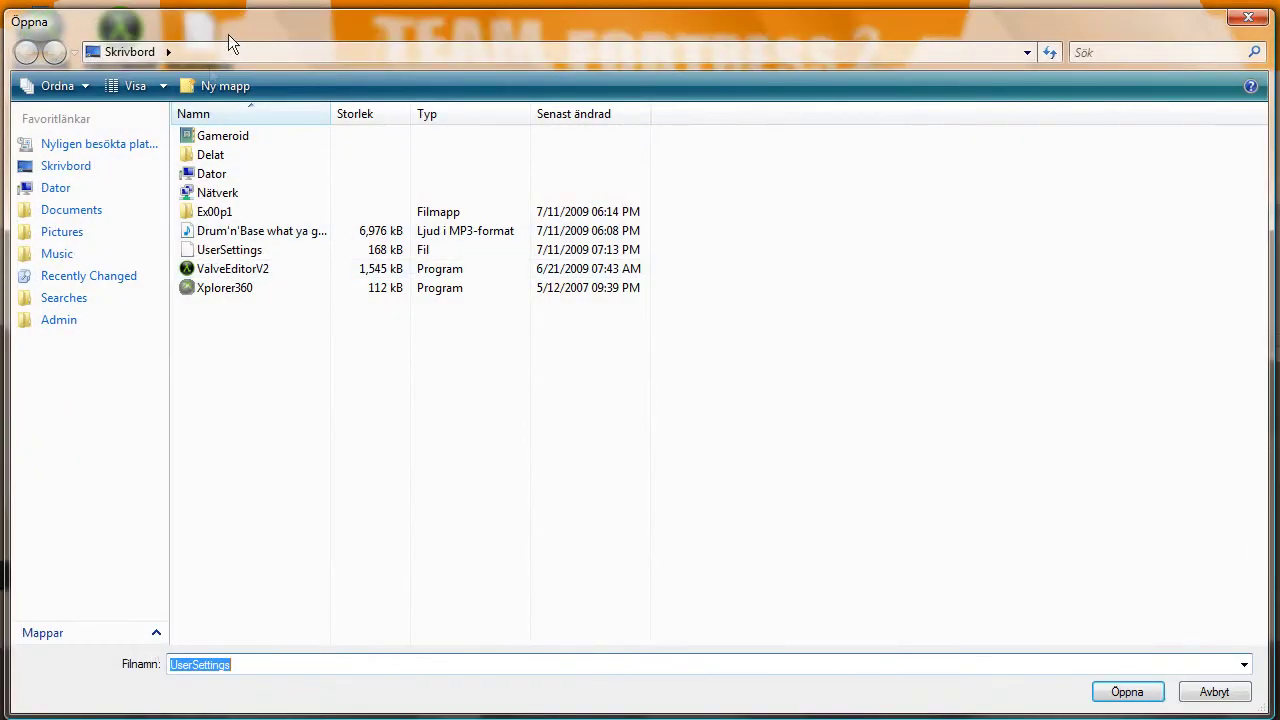
click(60, 165)
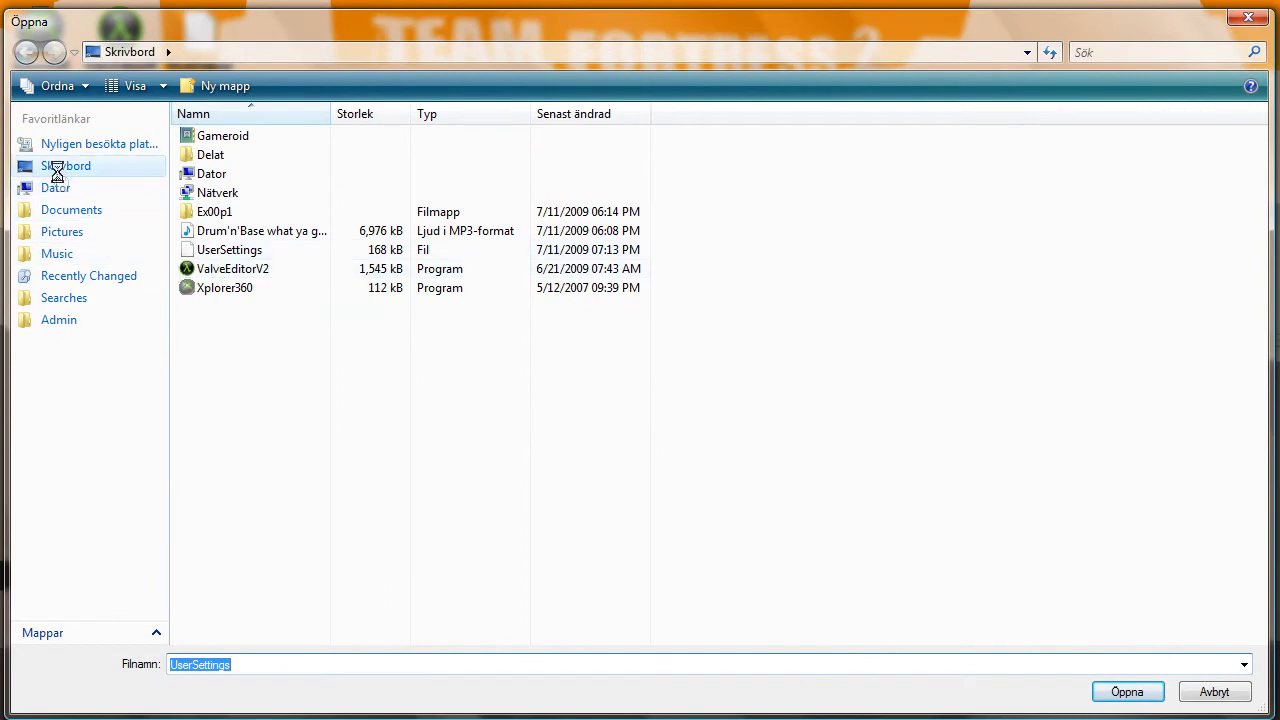
click(224, 256)
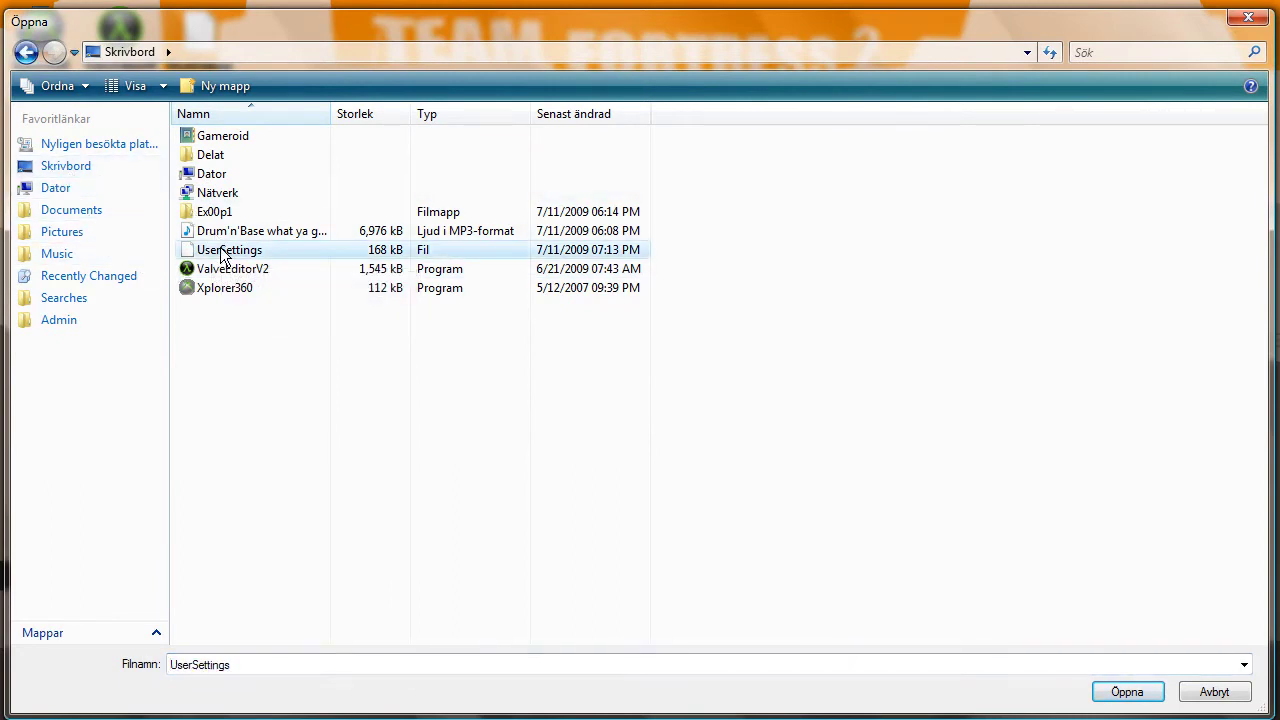
click(1108, 692)
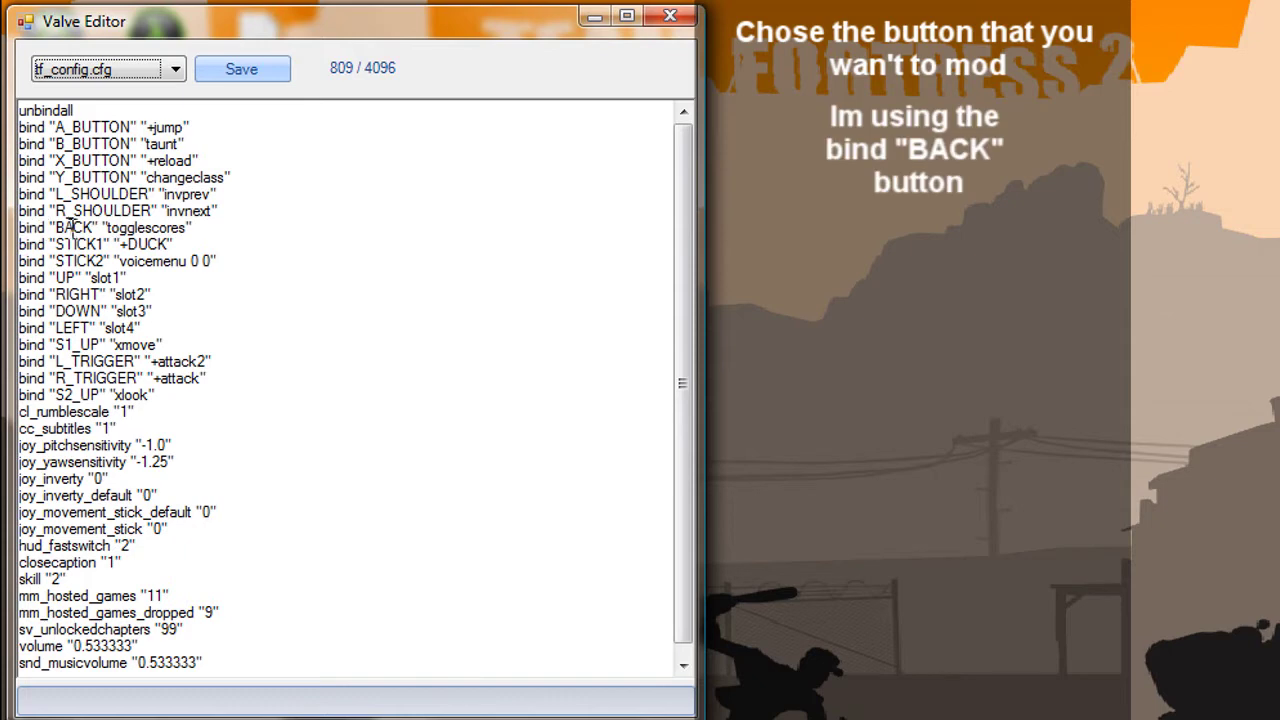
Step: In tf_config.cfg, replace the command bound to the BACK button with "+MOD1"
drag(107, 228, 188, 228)
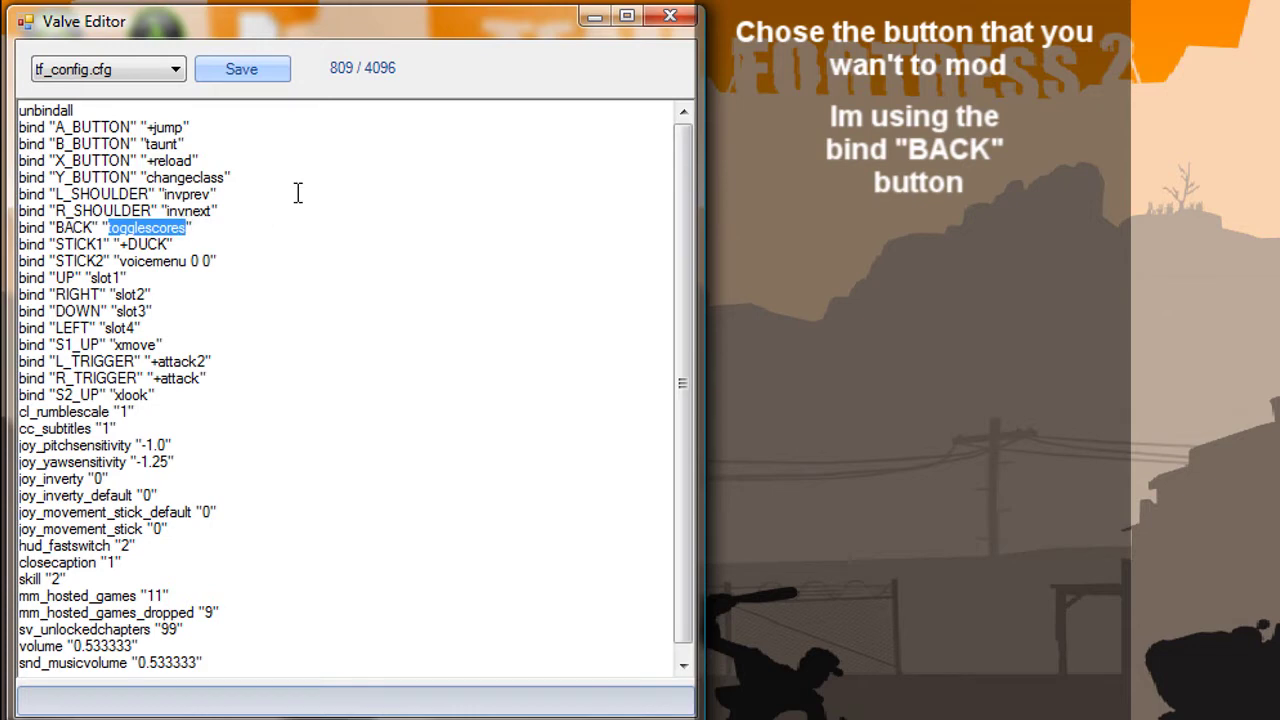
key(Delete)
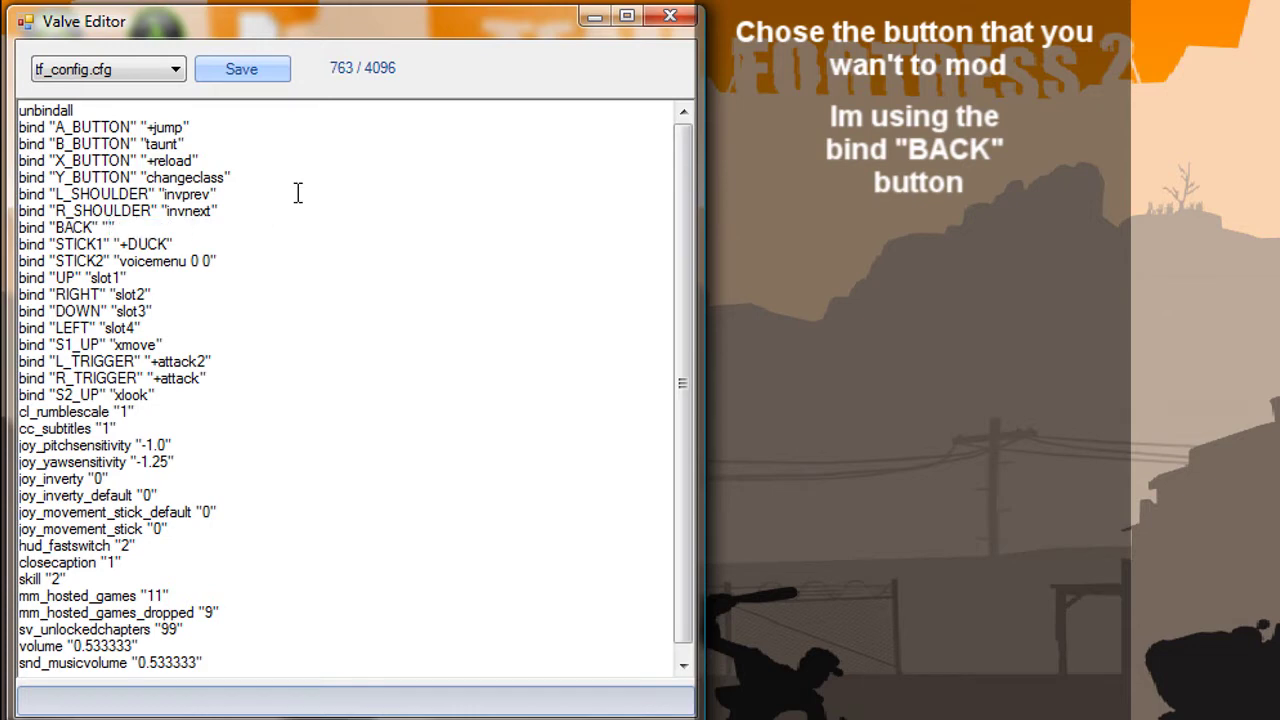
text(+)
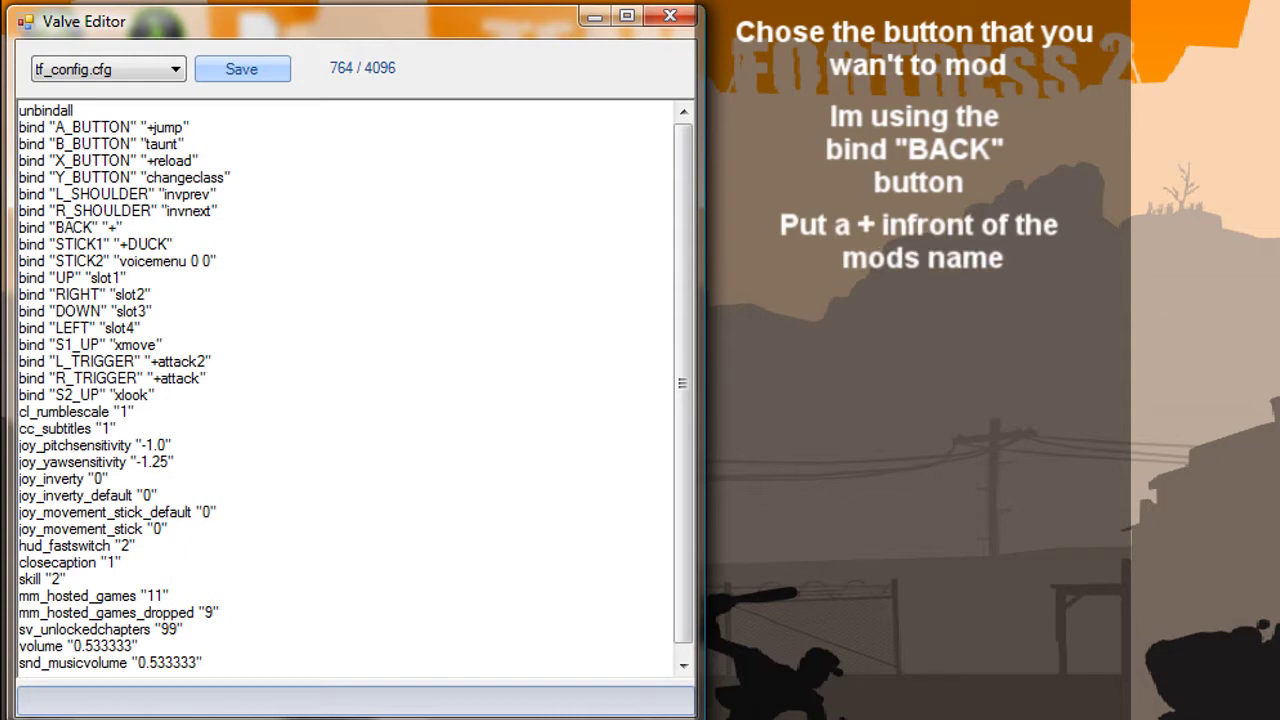
text(MOD1)
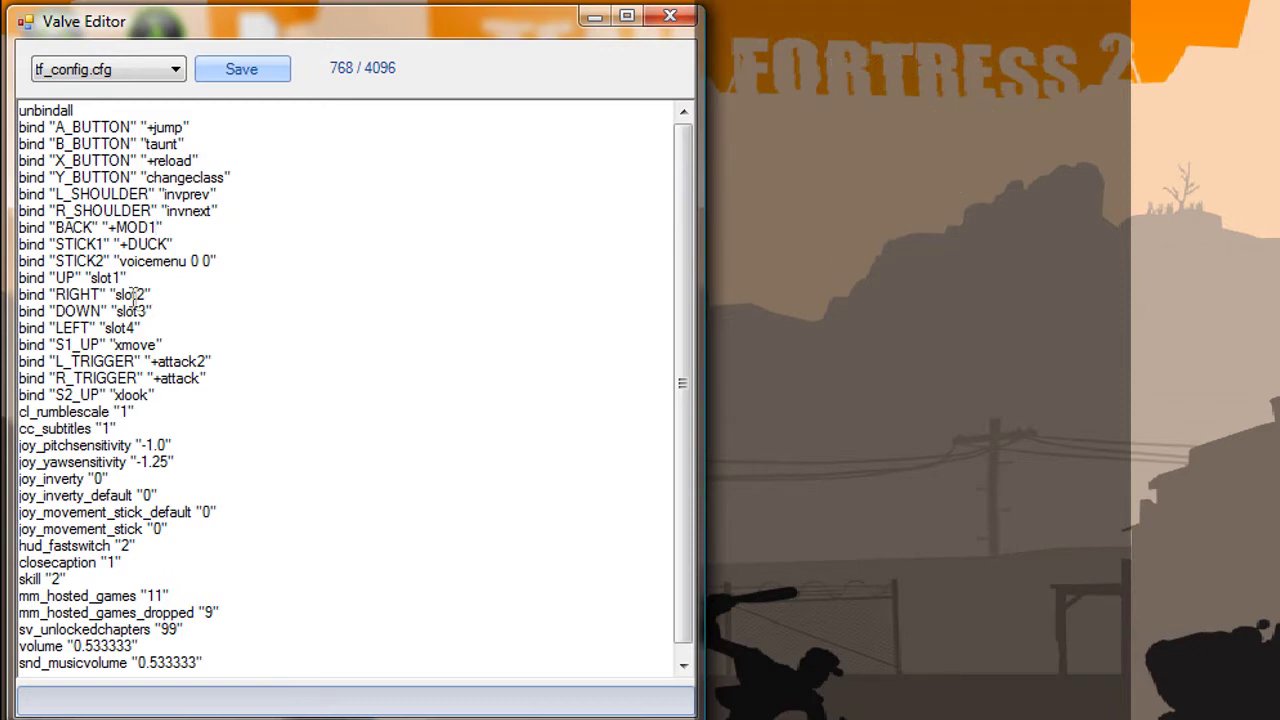
Step: Duplicate the bind lines from A_BUTTON through LEFT beneath unbindall, setting the copied block apart with blank lines
drag(148, 328, 20, 122)
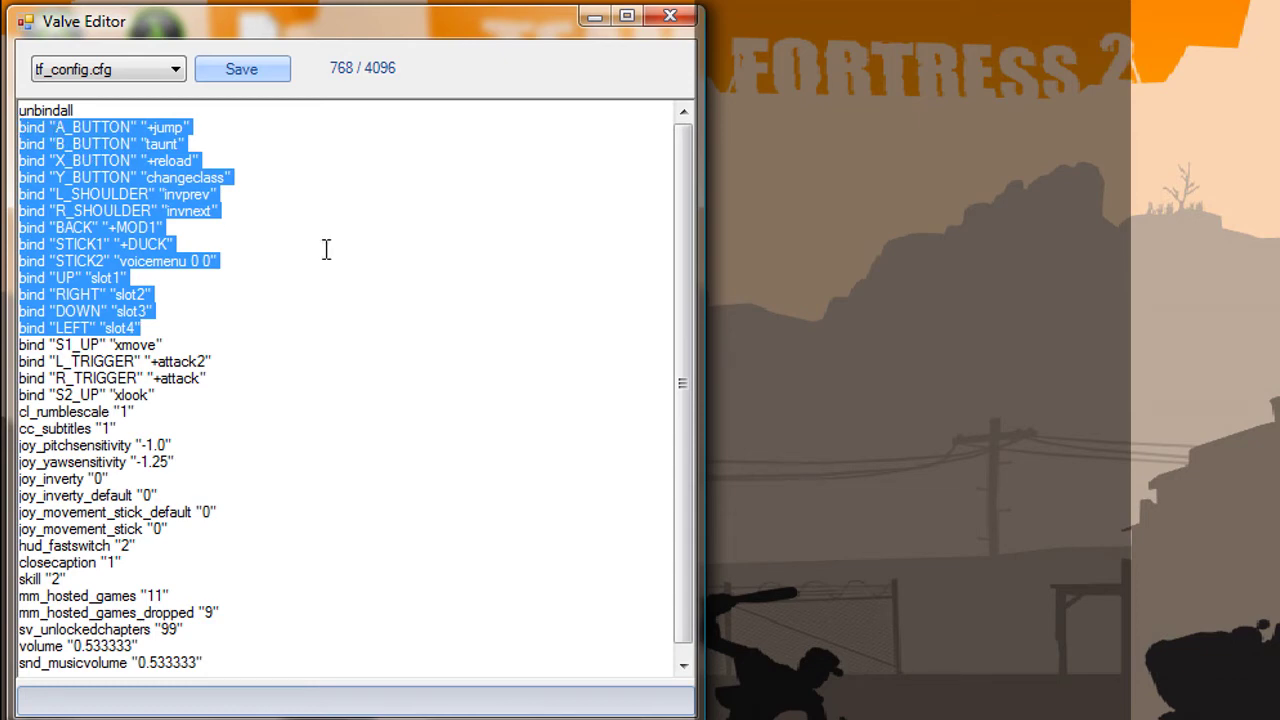
key(ctrl+c)
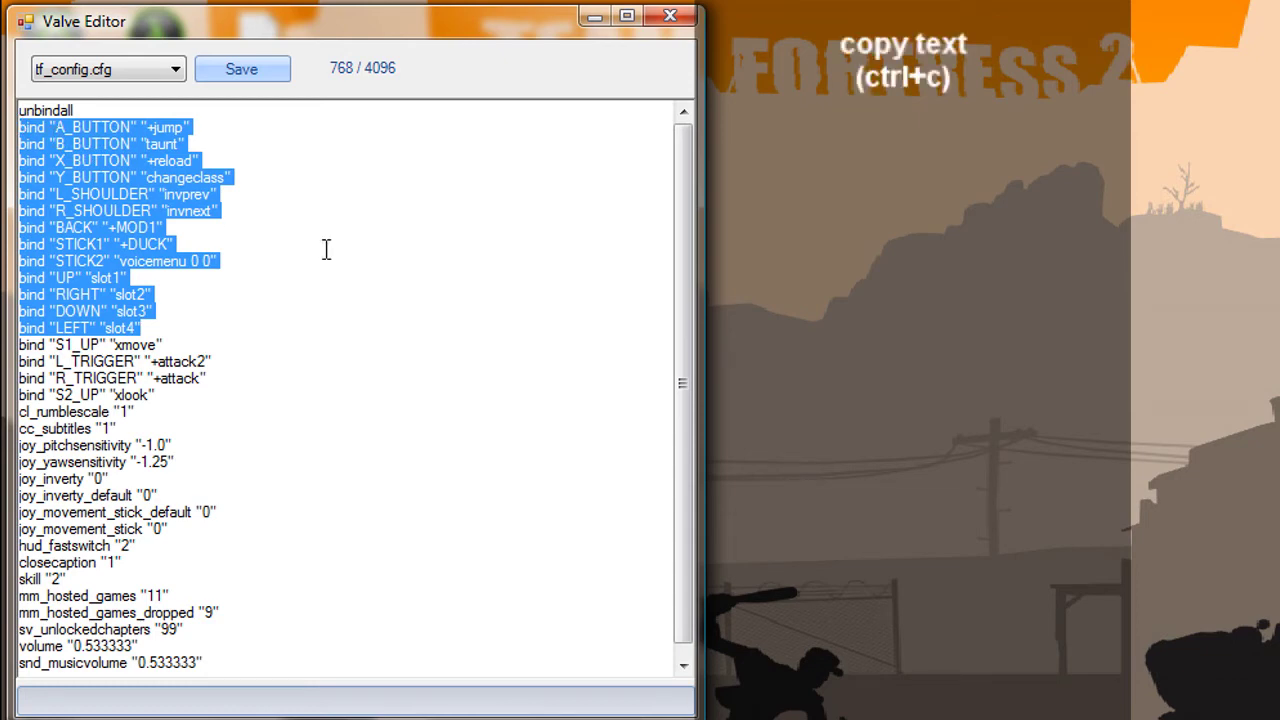
click(155, 105)
key(Return)
key(Return)
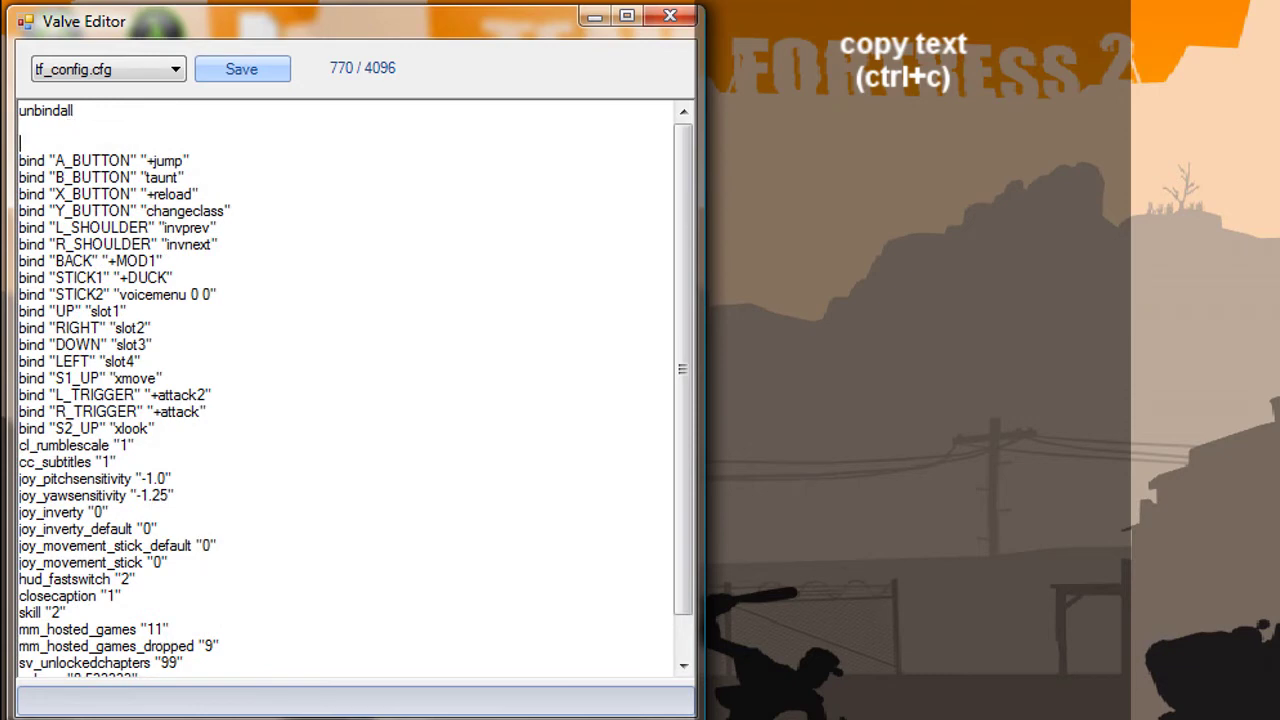
key(Return)
click(46, 143)
key(ctrl+v)
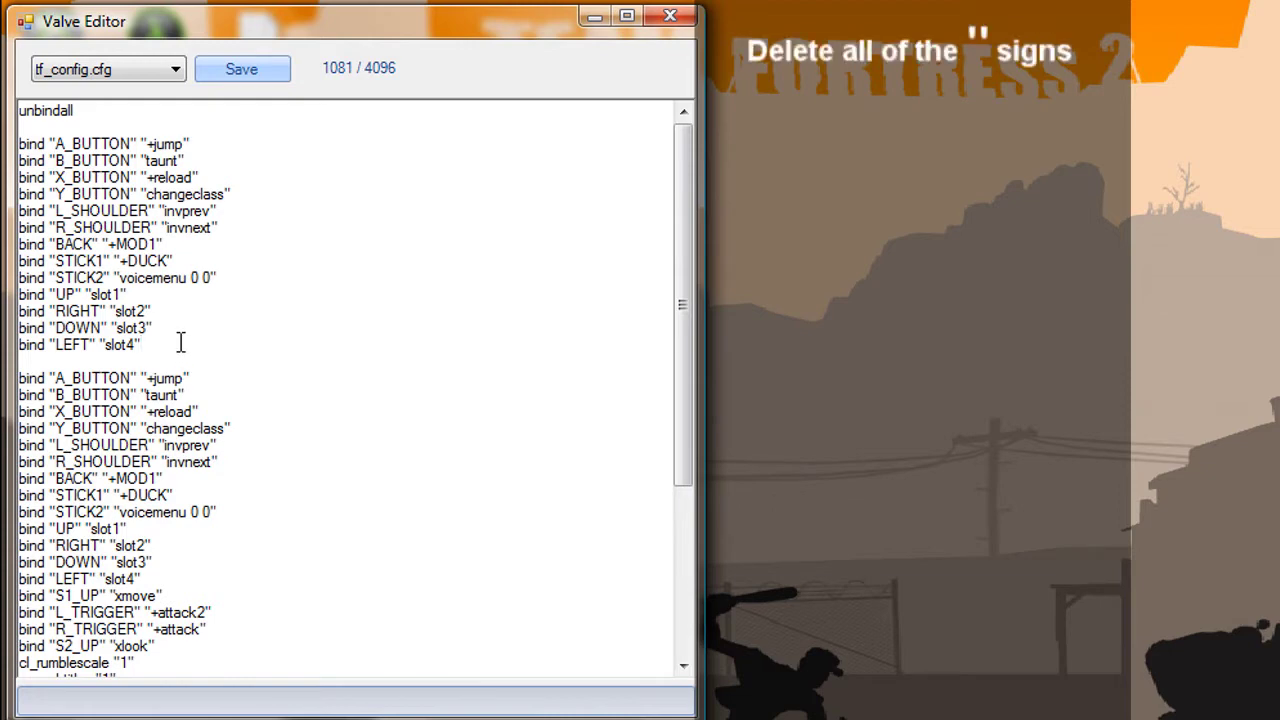
Step: In the upper block, remove the quotation marks from the LEFT bind and join it to the DOWN line with a semicolon
key(BackSpace)
key(BackSpace)
key(BackSpace)
key(Left)
key(Left)
key(BackSpace)
key(Left)
key(Left)
key(Left)
key(Left)
key(Left)
key(BackSpace)
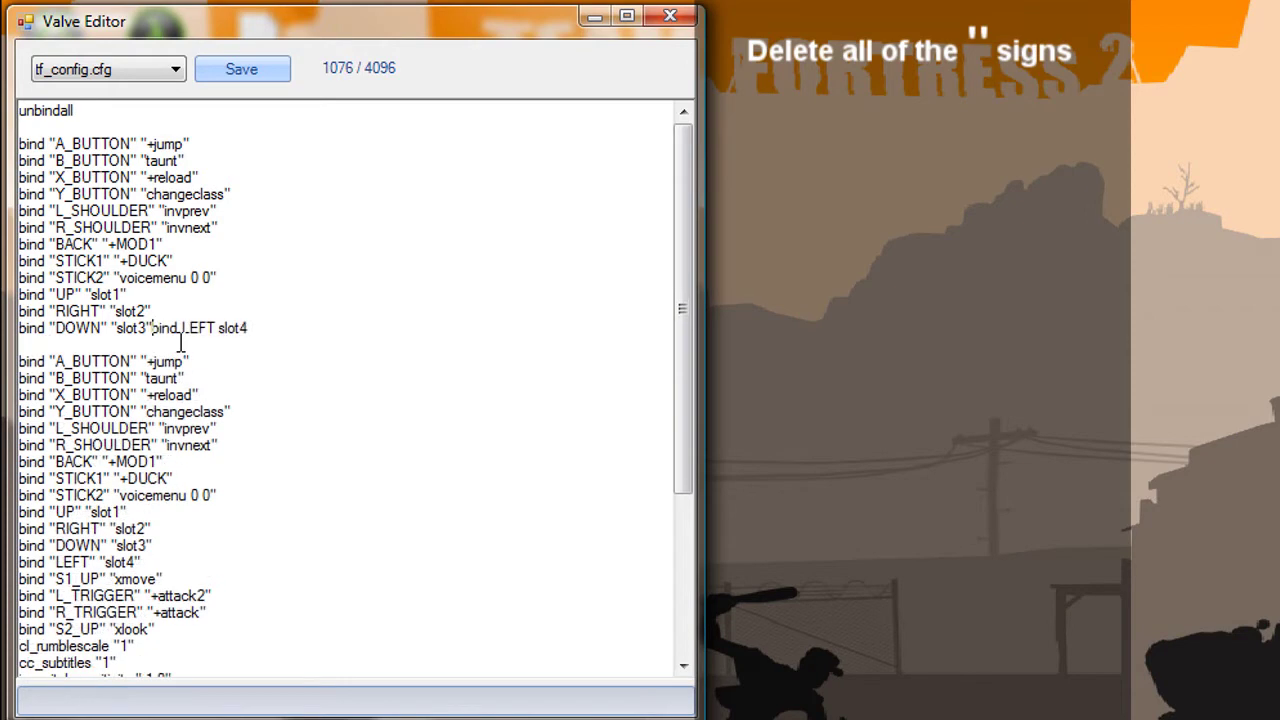
key(BackSpace)
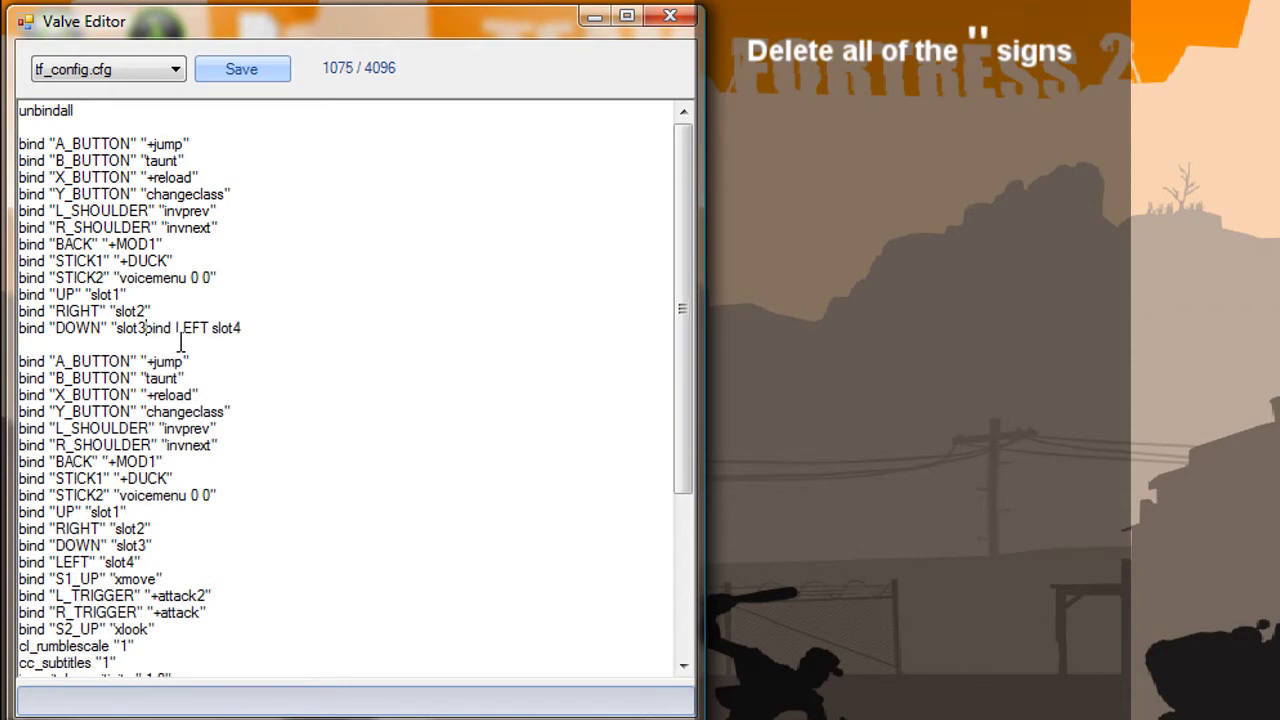
text(;)
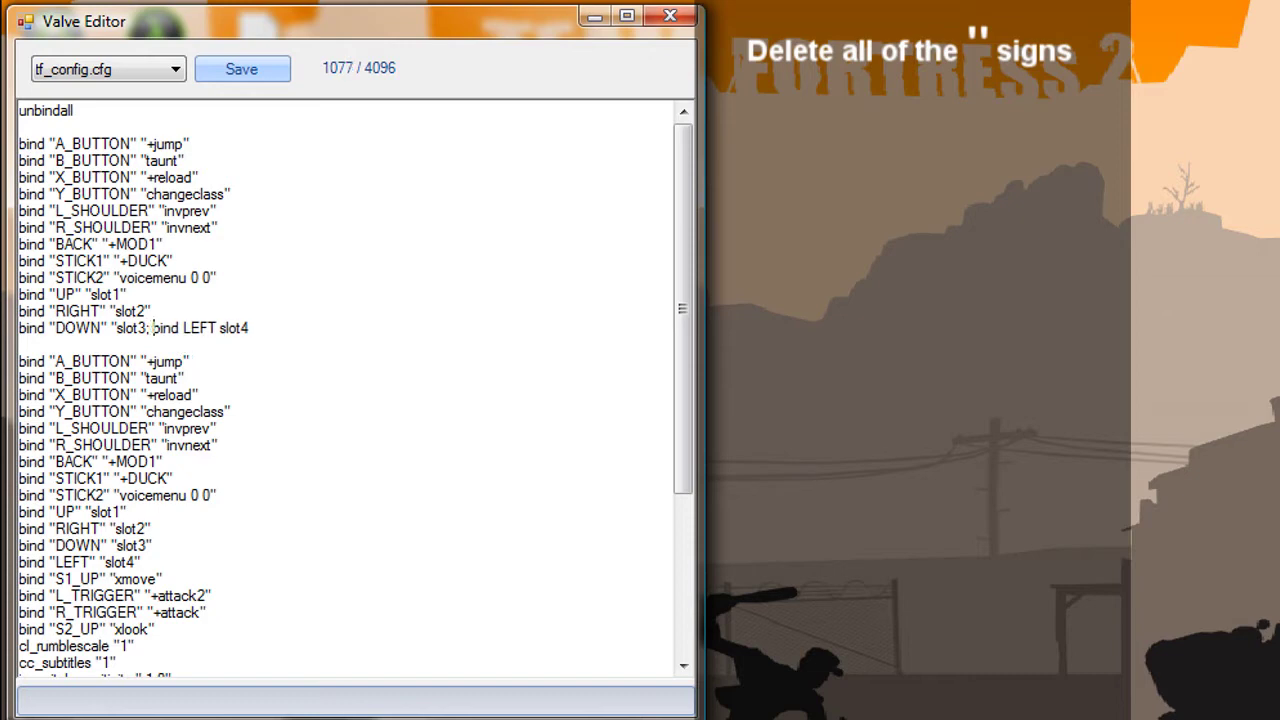
Step: Remove the quotation marks from the upper block's DOWN bind and join it to the RIGHT line with a semicolon
key(Left)
key(Left)
key(Left)
key(Left)
key(Left)
key(Left)
key(Left)
key(BackSpace)
key(BackSpace)
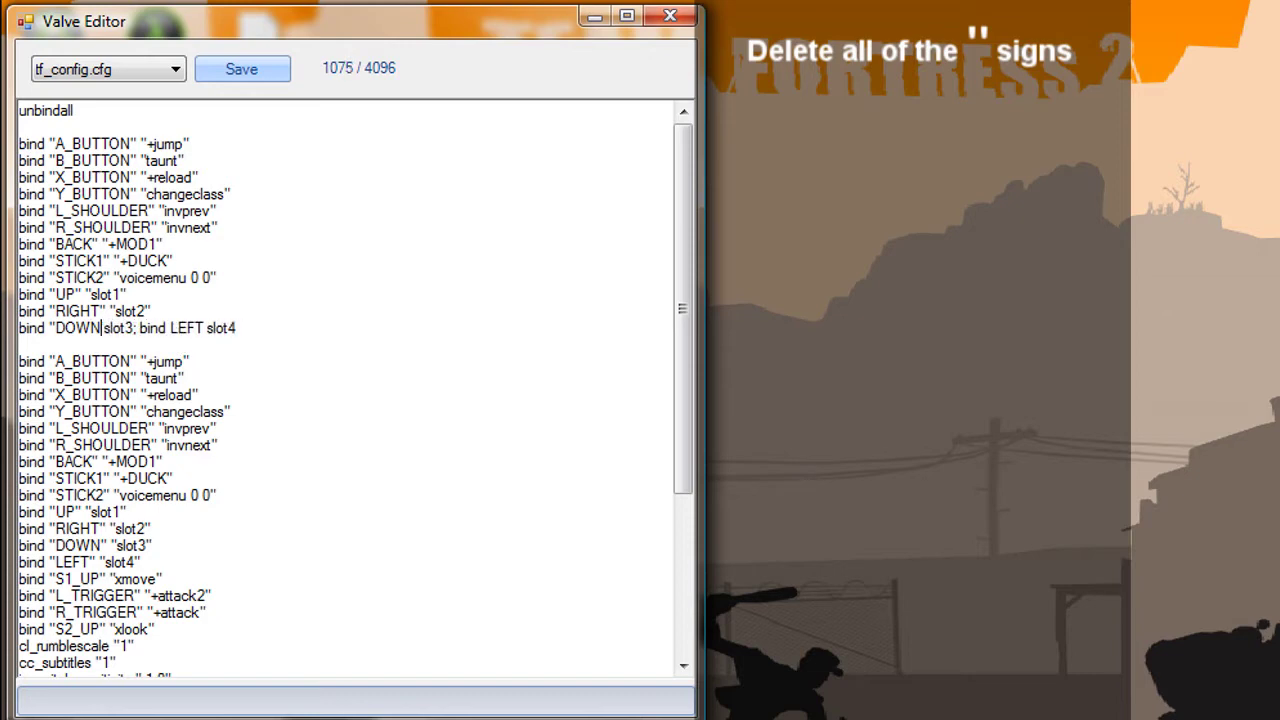
key(Left)
key(BackSpace)
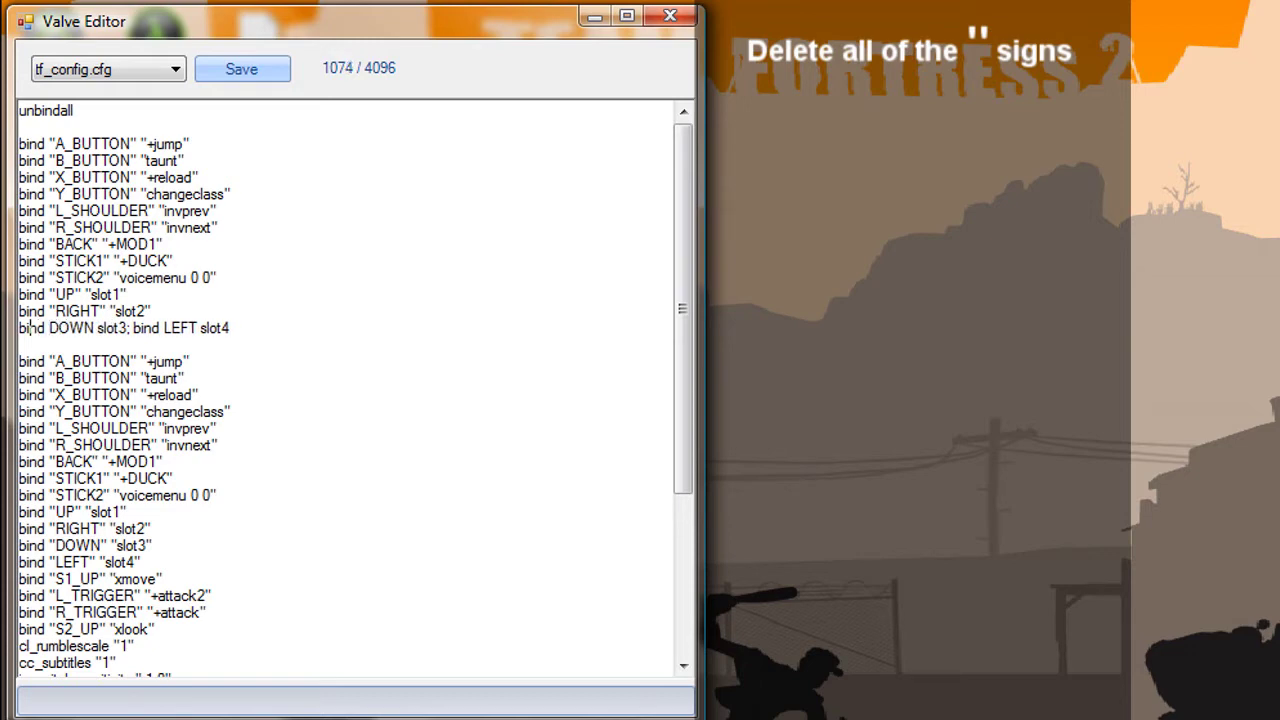
key(Left)
key(BackSpace)
text(;)
Step: Remove the quotation marks from the upper block's RIGHT bind and join it to the UP line with a semicolon
key(Left)
key(Left)
key(Left)
key(Left)
key(Left)
key(Left)
key(BackSpace)
key(BackSpace)
key(BackSpace)
key(Left)
key(Left)
key(Left)
key(Left)
key(Left)
key(Left)
key(BackSpace)
key(Left)
key(Left)
key(Left)
key(Left)
key(Left)
key(BackSpace)
text(;)
key(Left)
key(Left)
key(BackSpace)
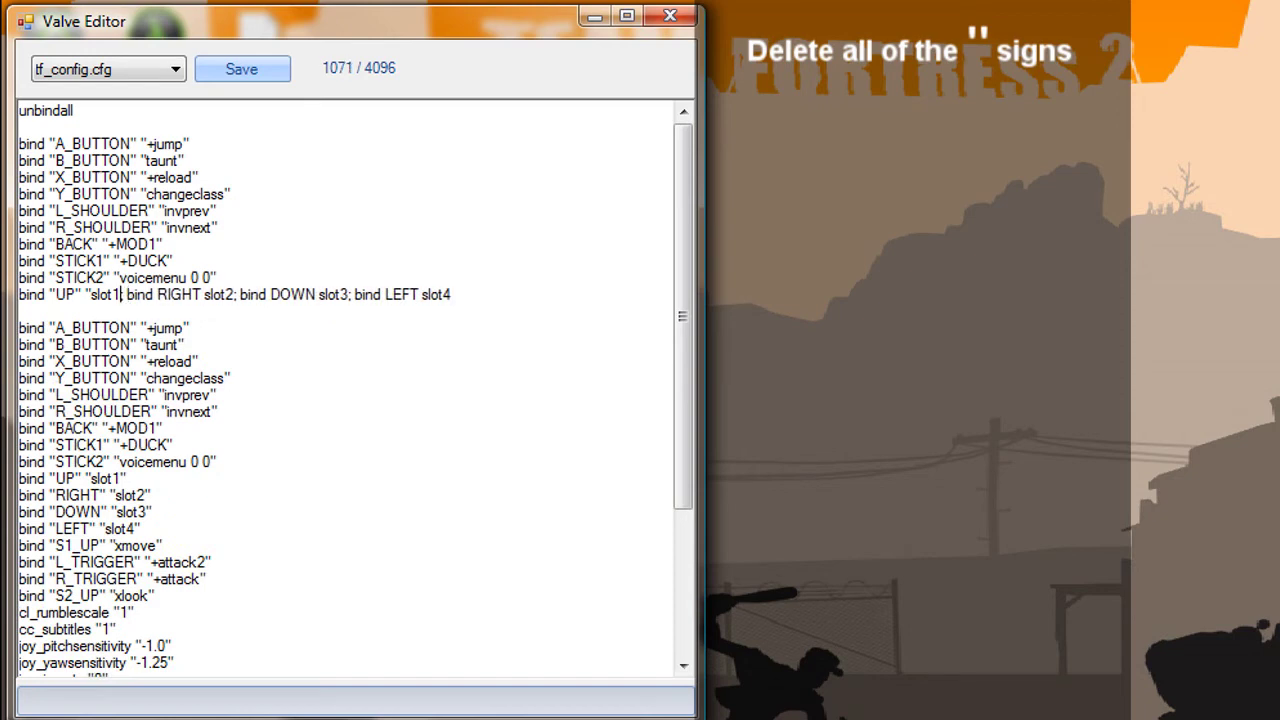
Step: Remove the quotation marks from the upper block's UP bind and join it to the STICK2 line with a semicolon
key(BackSpace)
key(Left)
key(BackSpace)
key(Left)
key(Left)
key(BackSpace)
key(Left)
key(Left)
key(Left)
key(Left)
key(Left)
key(BackSpace)
key(BackSpace)
text(;)
key(Left)
key(Left)
key(Left)
key(Left)
key(Left)
key(Left)
key(Left)
key(Left)
key(Left)
key(Left)
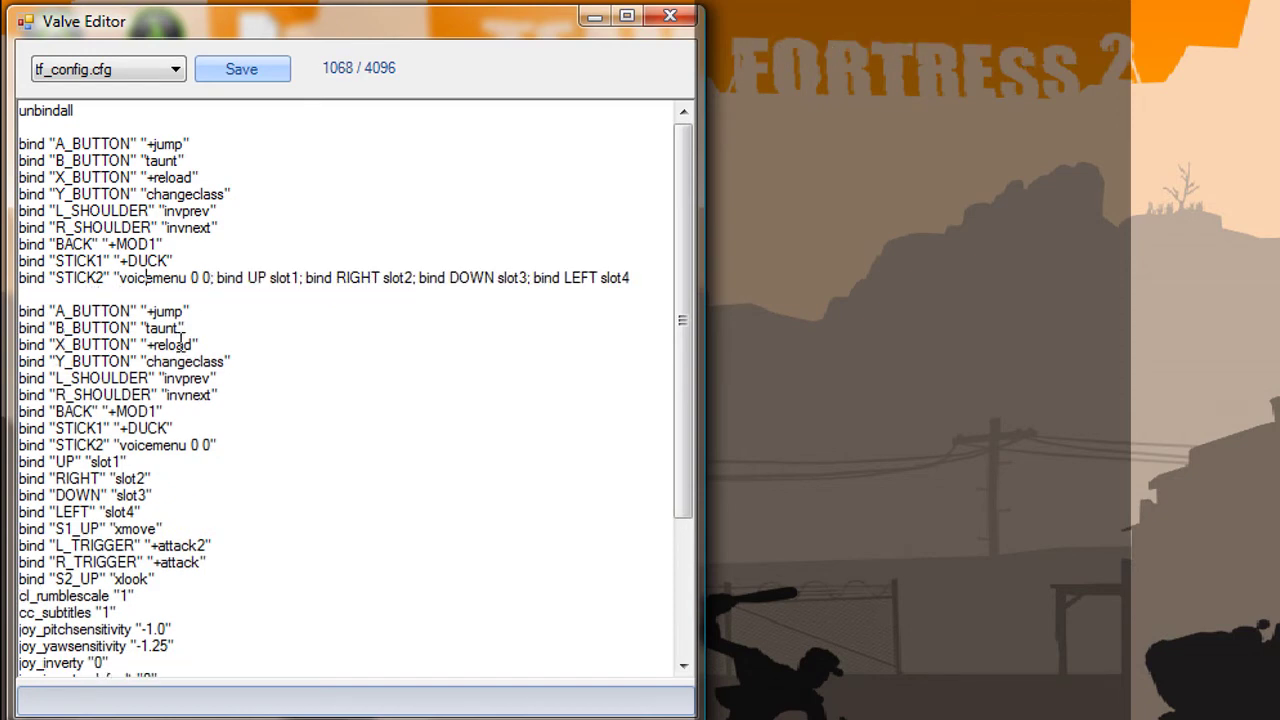
Step: Remove the quotation marks from the upper block's STICK2 bind and join it to the STICK1 line with a semicolon
key(BackSpace)
key(Left)
key(BackSpace)
key(Left)
key(Left)
key(Left)
key(BackSpace)
key(Left)
key(Left)
key(Left)
key(Left)
key(Left)
key(BackSpace)
text(;)
Step: Remove the quotation marks from the upper block's STICK1 bind and join it to the BACK line with a semicolon
key(Left)
key(Left)
key(BackSpace)
key(Left)
key(Left)
key(Left)
key(Left)
key(Left)
key(BackSpace)
key(Left)
key(BackSpace)
key(Left)
key(Left)
key(Left)
key(Left)
key(Left)
key(Left)
key(BackSpace)
key(Left)
key(Left)
key(Left)
key(Left)
key(Left)
key(BackSpace)
key(BackSpace)
text(;)
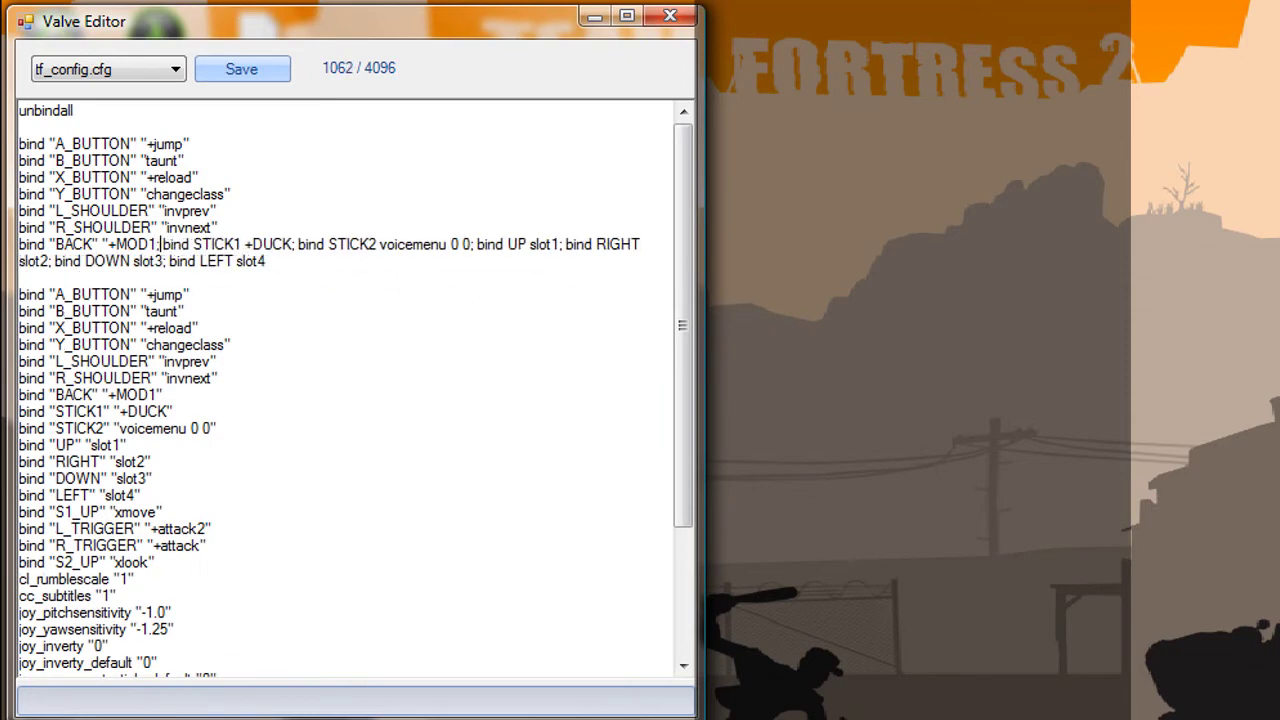
Step: Remove the quotation marks from the upper block's BACK bind and join it to the R_SHOULDER line with a semicolon
key(BackSpace)
key(Left)
key(BackSpace)
key(Left)
key(Left)
key(Left)
key(Left)
key(BackSpace)
key(Left)
key(Left)
key(Left)
key(Left)
key(Left)
key(BackSpace)
key(BackSpace)
text(;)
Step: Remove the quotation marks from the upper block's R_SHOULDER bind and the binds above it, joining them all into one semicolon-separated line
key(Left)
key(Left)
key(Left)
key(Left)
key(Left)
key(Left)
key(Left)
key(Left)
key(BackSpace)
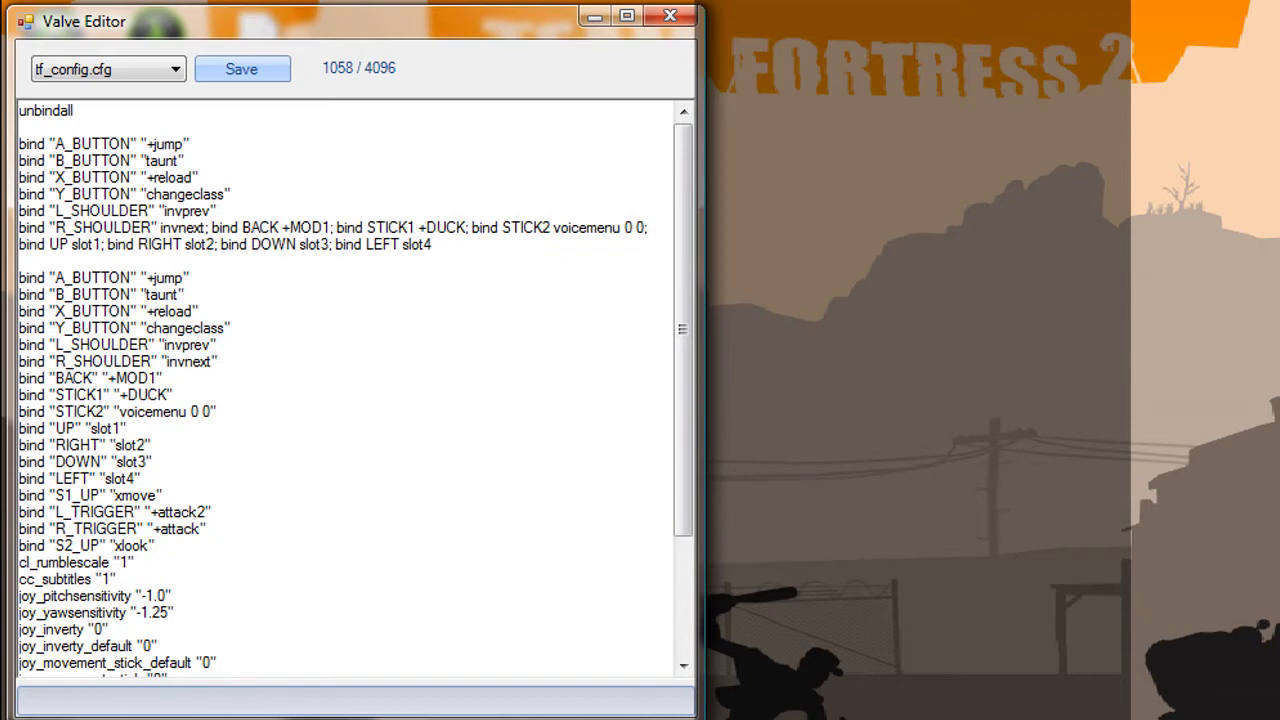
key(Left)
key(BackSpace)
key(Left)
key(Left)
key(Left)
key(Left)
key(Left)
key(Left)
key(Left)
key(Left)
key(Left)
key(Left)
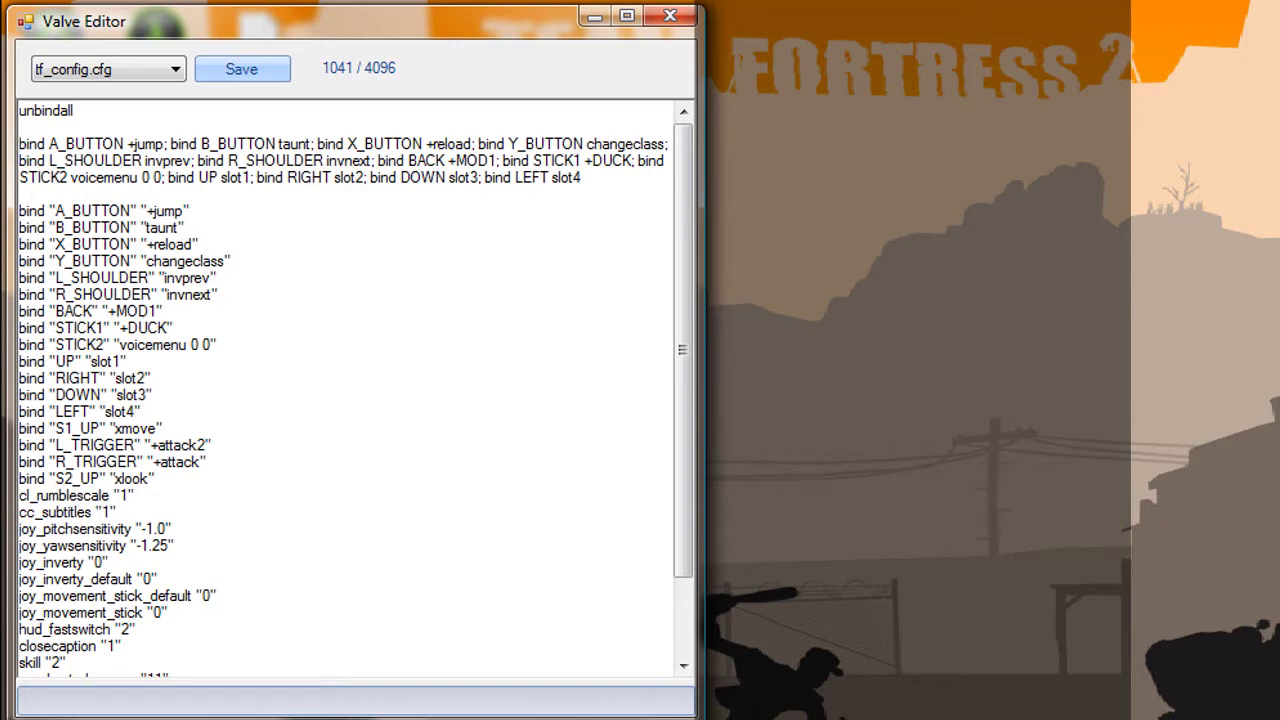
Step: Enclose the joined bind line in quotation marks and put alias restore in front of it
click(590, 180)
text(")
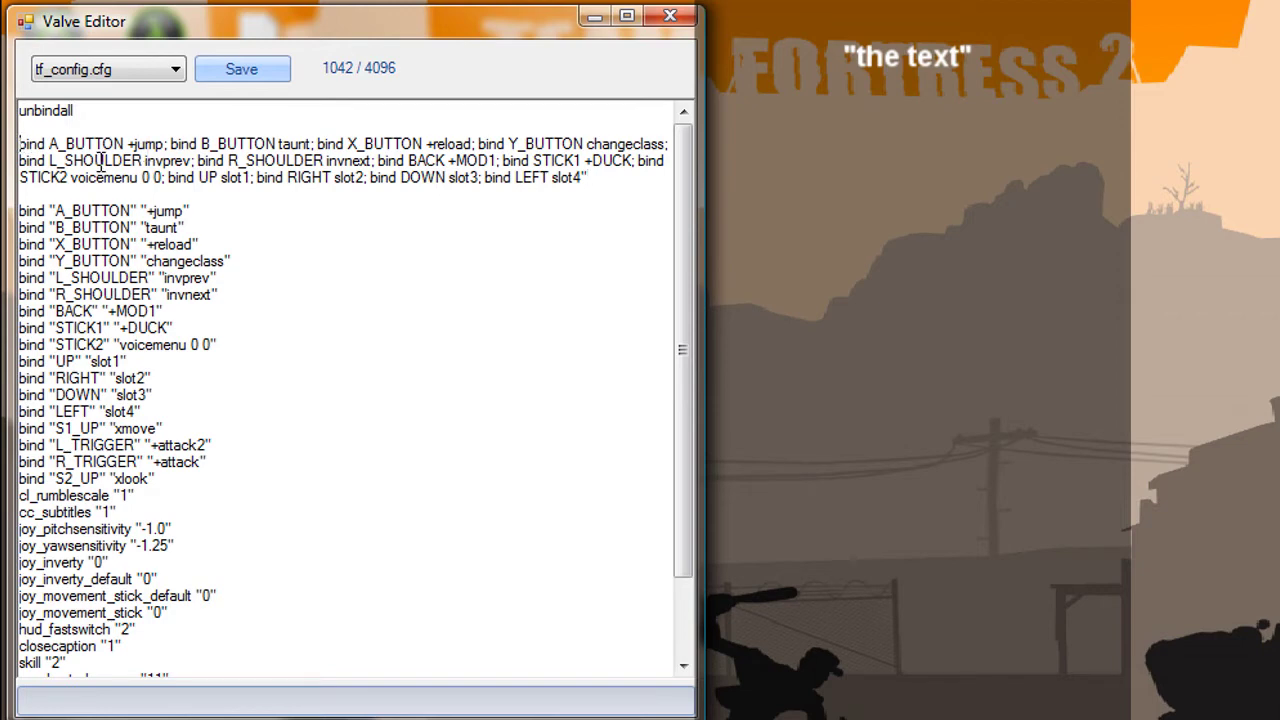
click(19, 144)
text(alias)
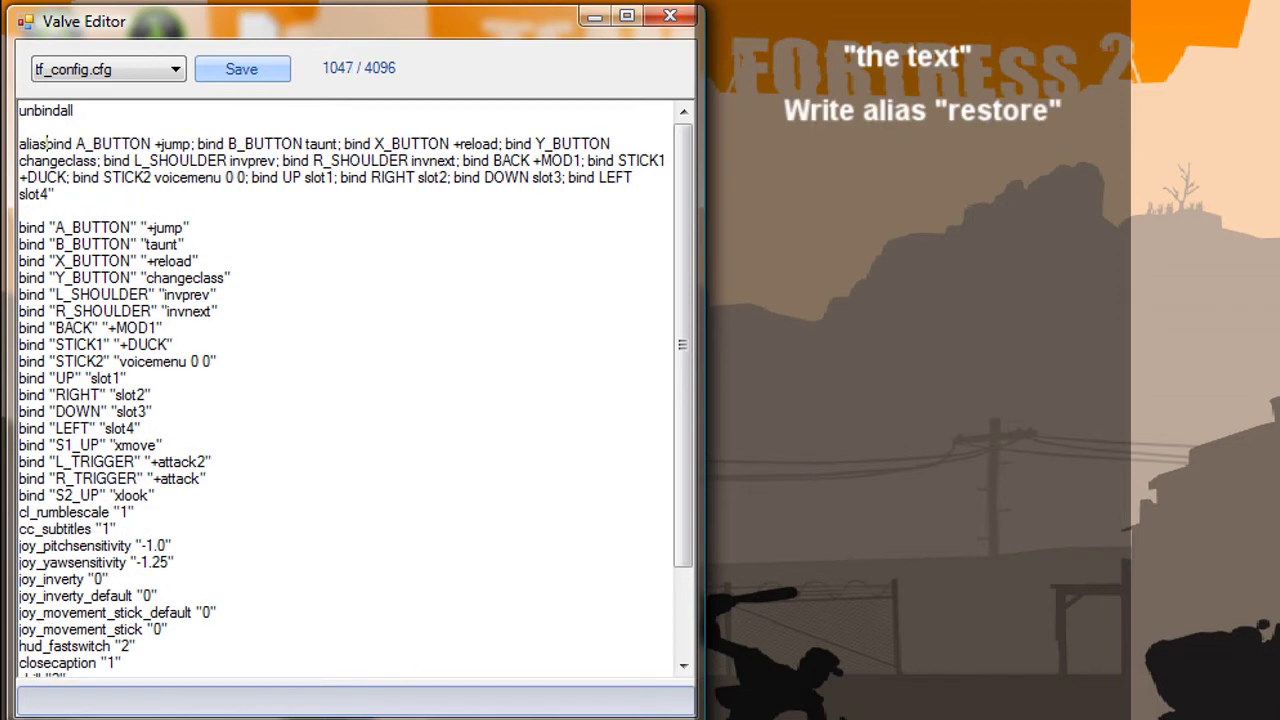
text( restor)
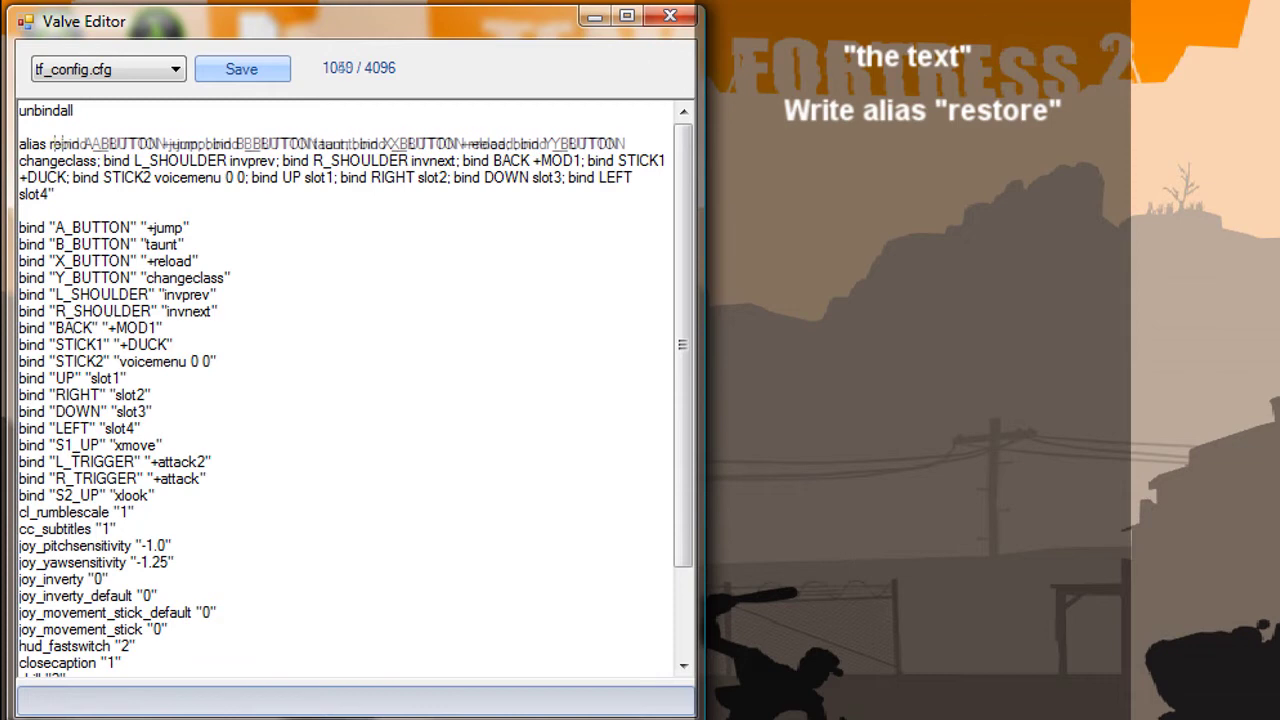
text(e )
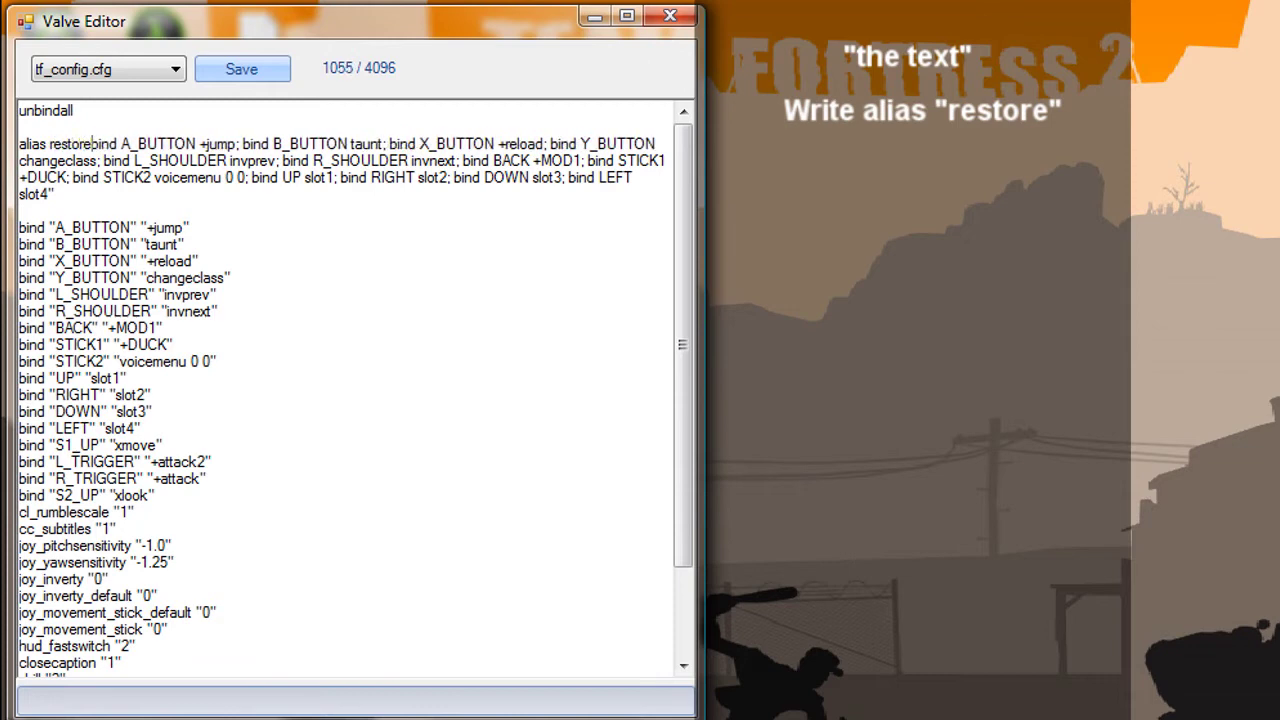
text(")
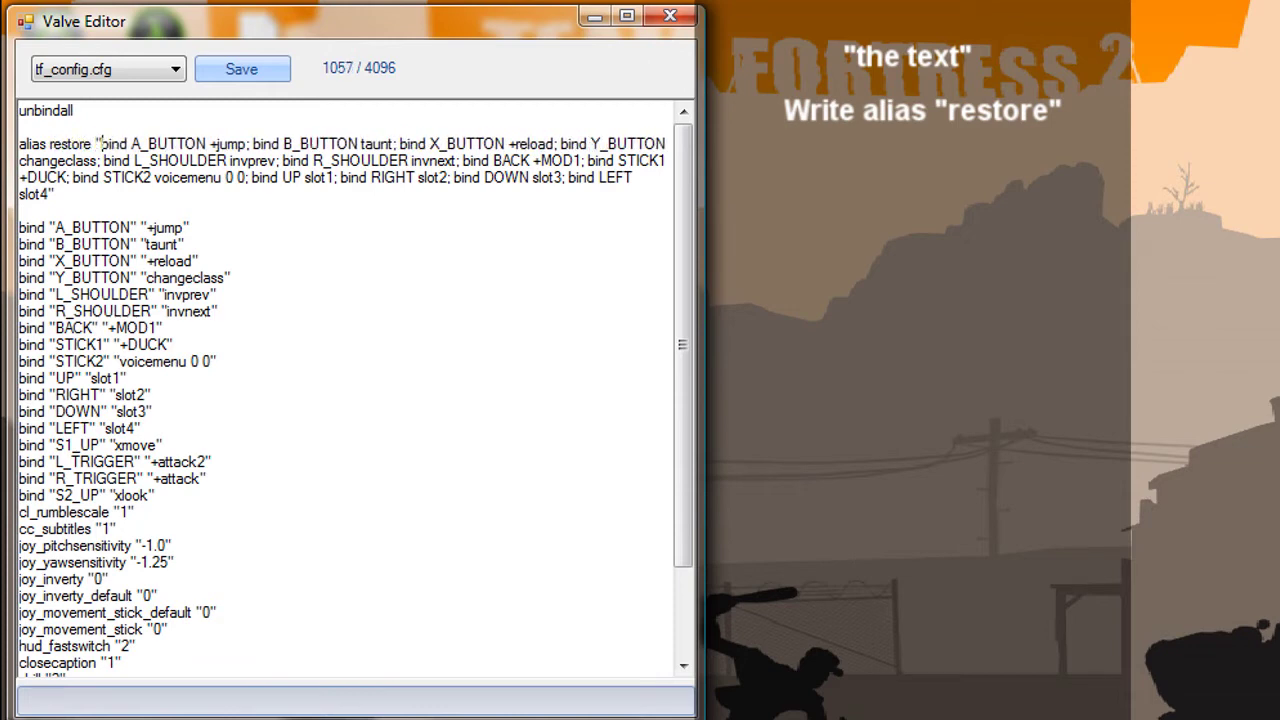
Step: Add the line alias -MOD1 "restore" directly below the restore alias
click(86, 196)
key(Return)
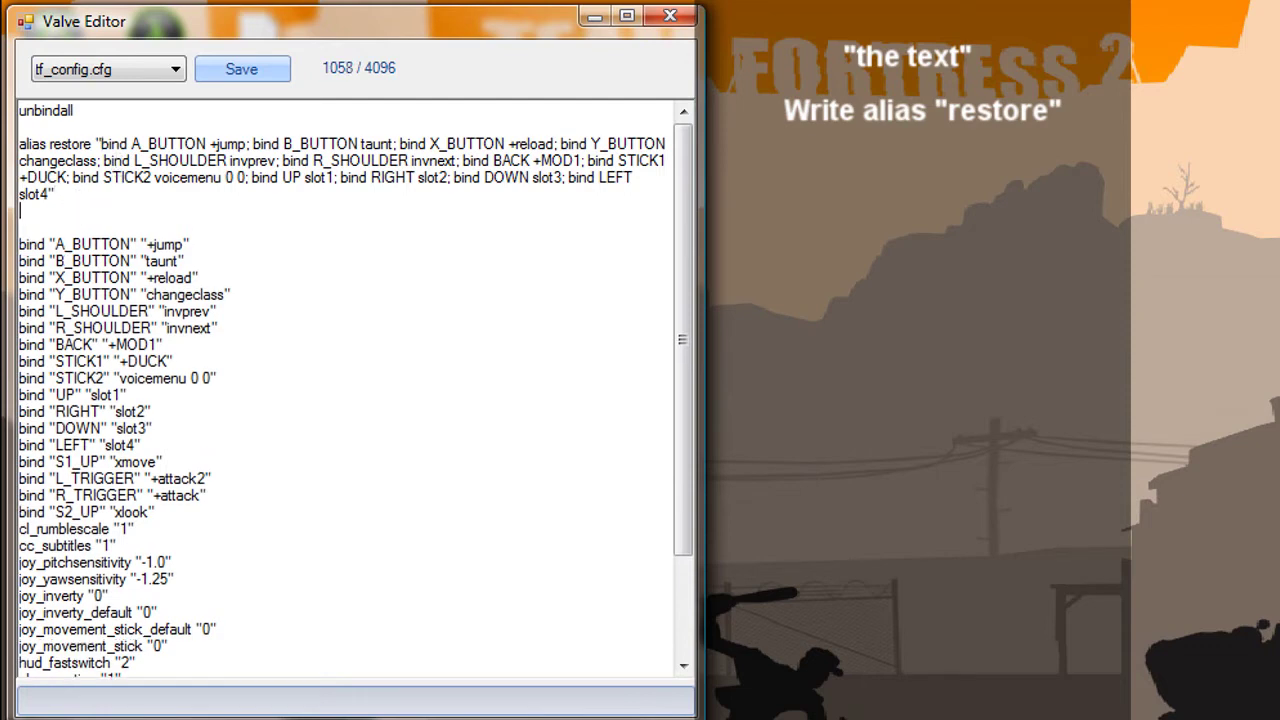
text(alias)
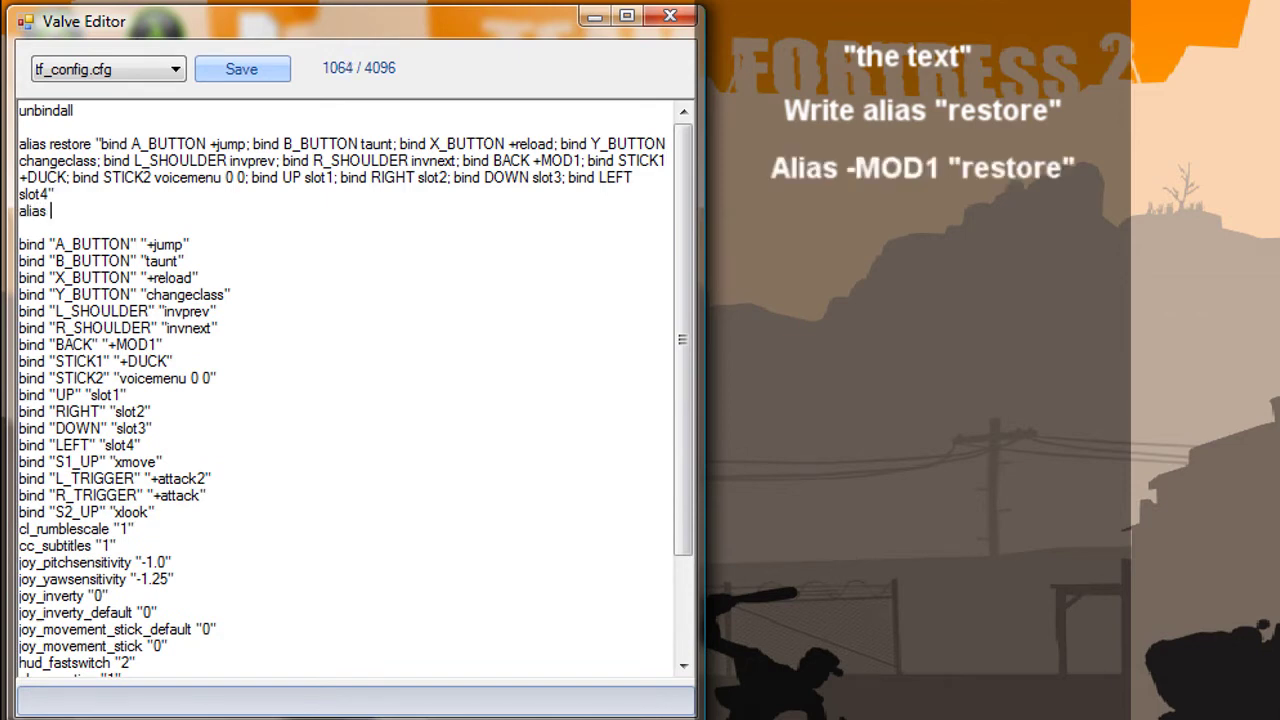
text( -MOD1)
drag(116, 345, 157, 347)
click(53, 210)
double_click(53, 210)
click(53, 210)
click(97, 210)
text("restore")
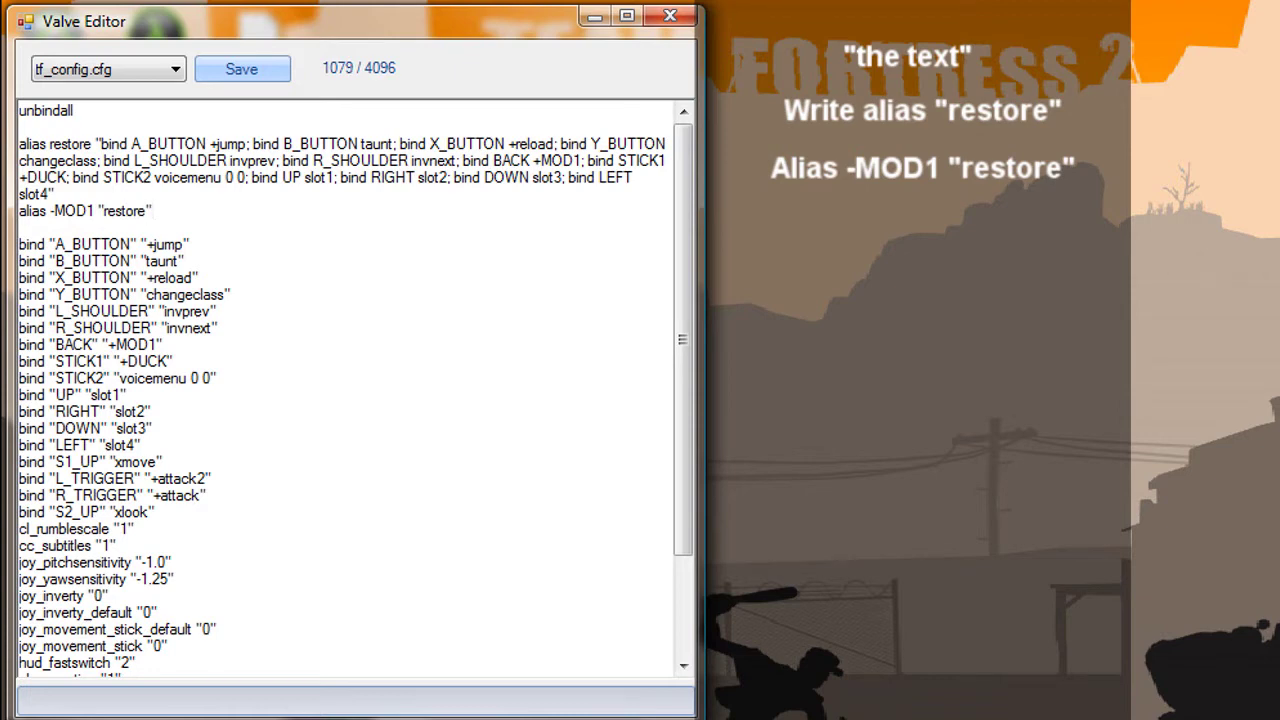
Step: Begin a line below the -MOD1 alias with alias +MOD1 "bind A_BUTTON ab1; copying the bind text from the restore alias
key(Return)
text(alias +MOD1)
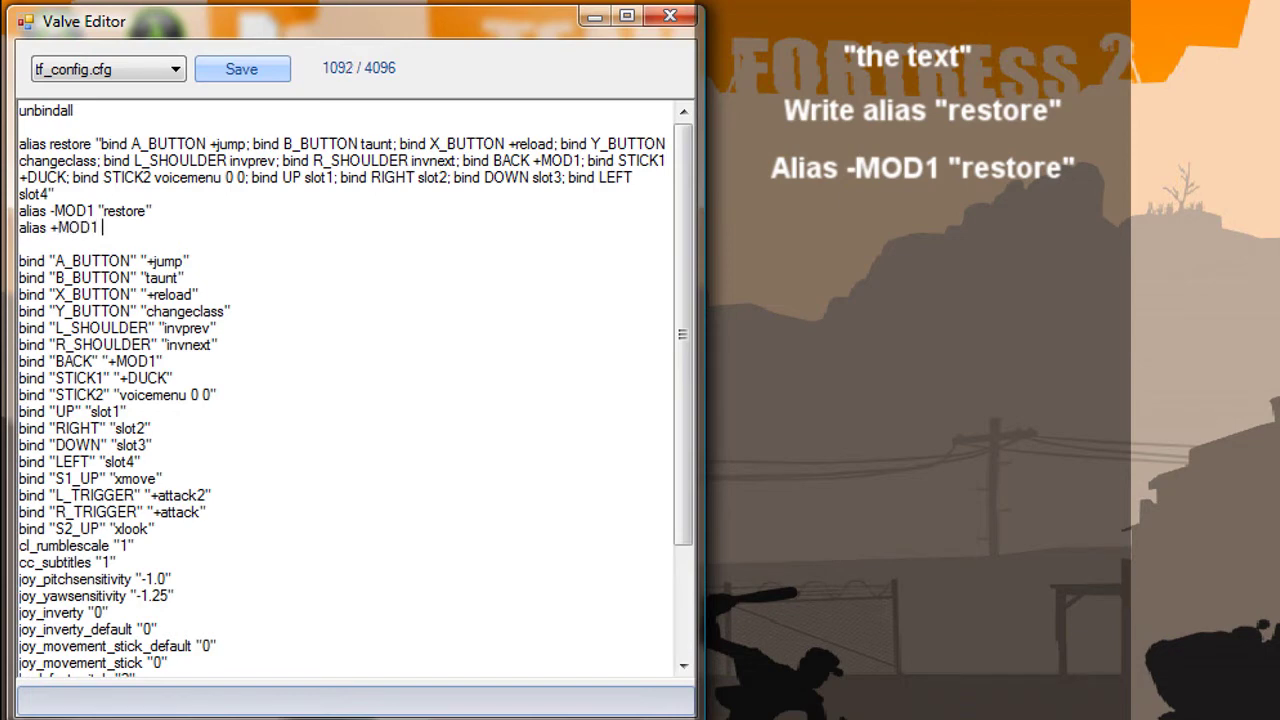
text( ")
drag(102, 143, 213, 146)
key(ctrl+c)
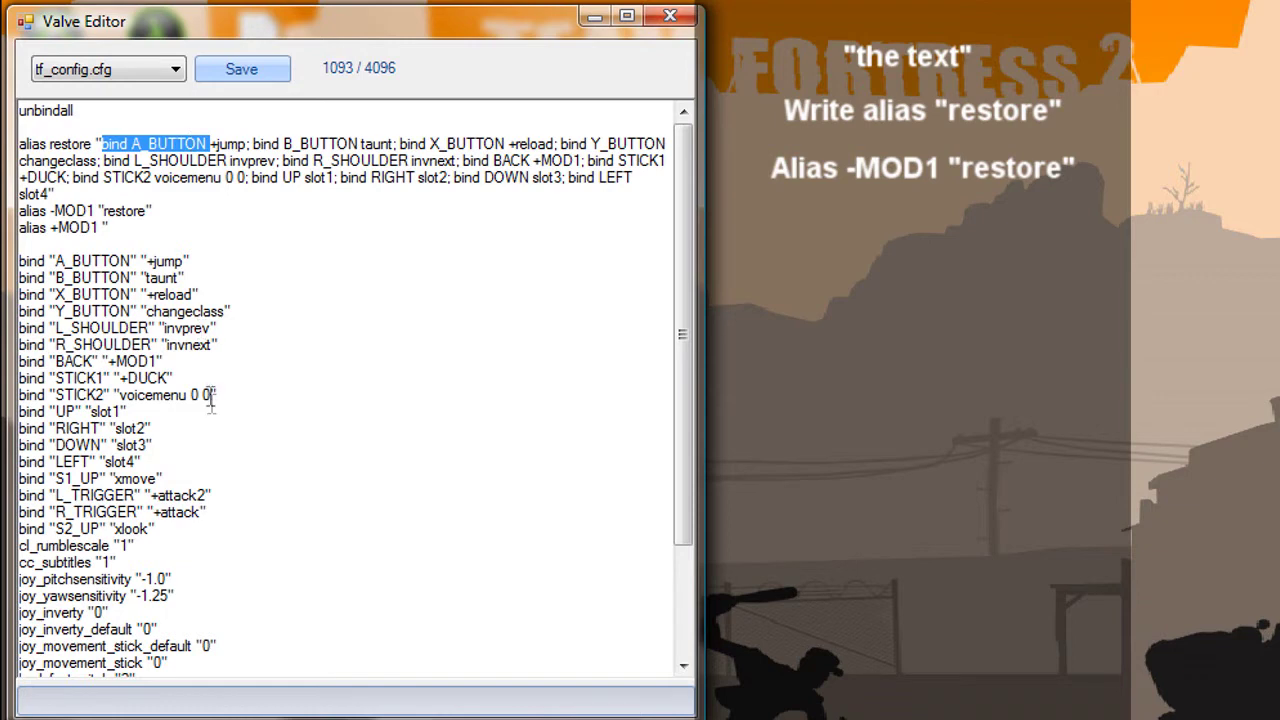
click(110, 228)
key(ctrl+v)
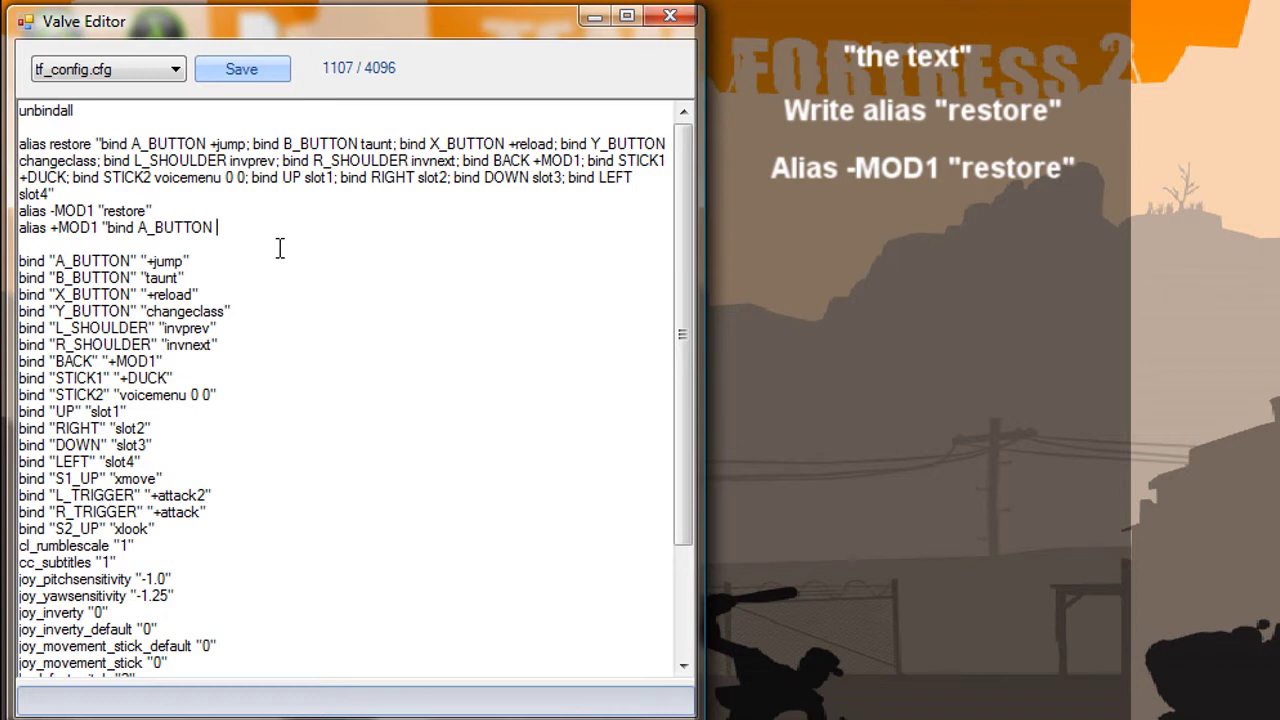
text(ab1)
key(BackSpace)
text(1)
key(BackSpace)
text(;)
Step: Append bind B_BUTTON bb1; to the +MOD1 alias, copying the bind text from the restore alias
drag(253, 143, 360, 143)
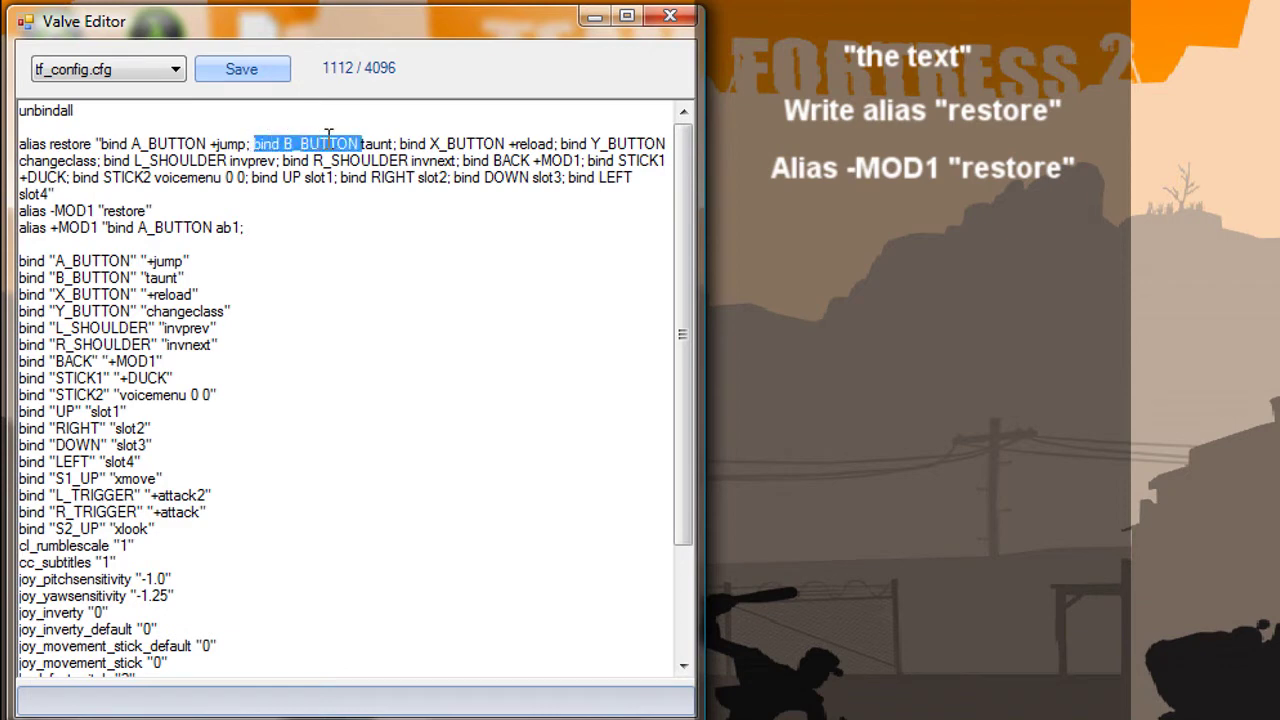
key(ctrl+c)
click(282, 234)
key(ctrl+v)
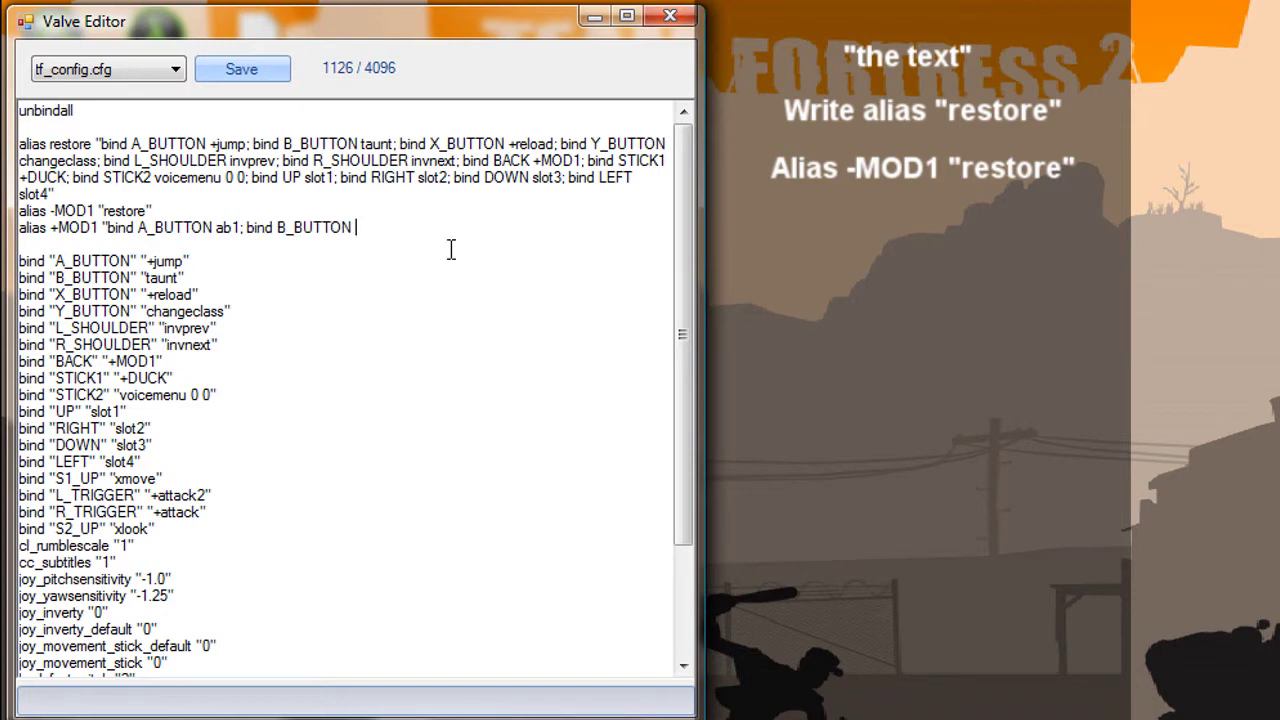
text(bb1;)
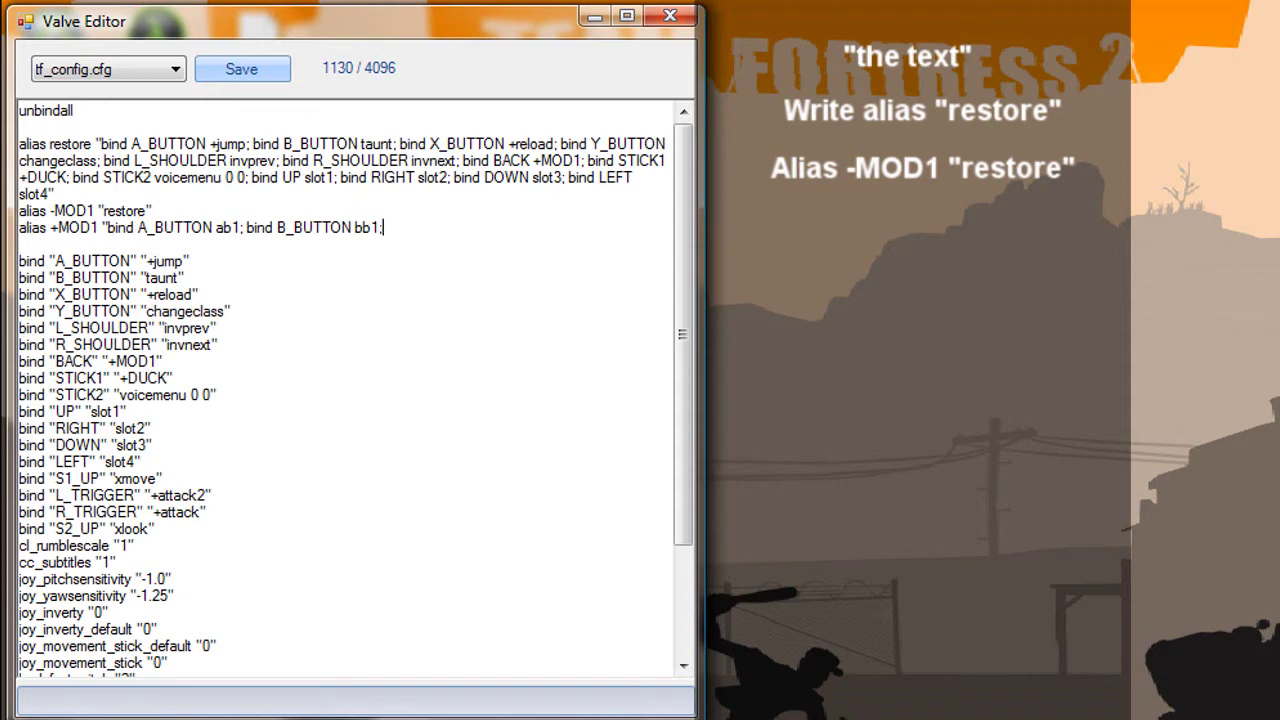
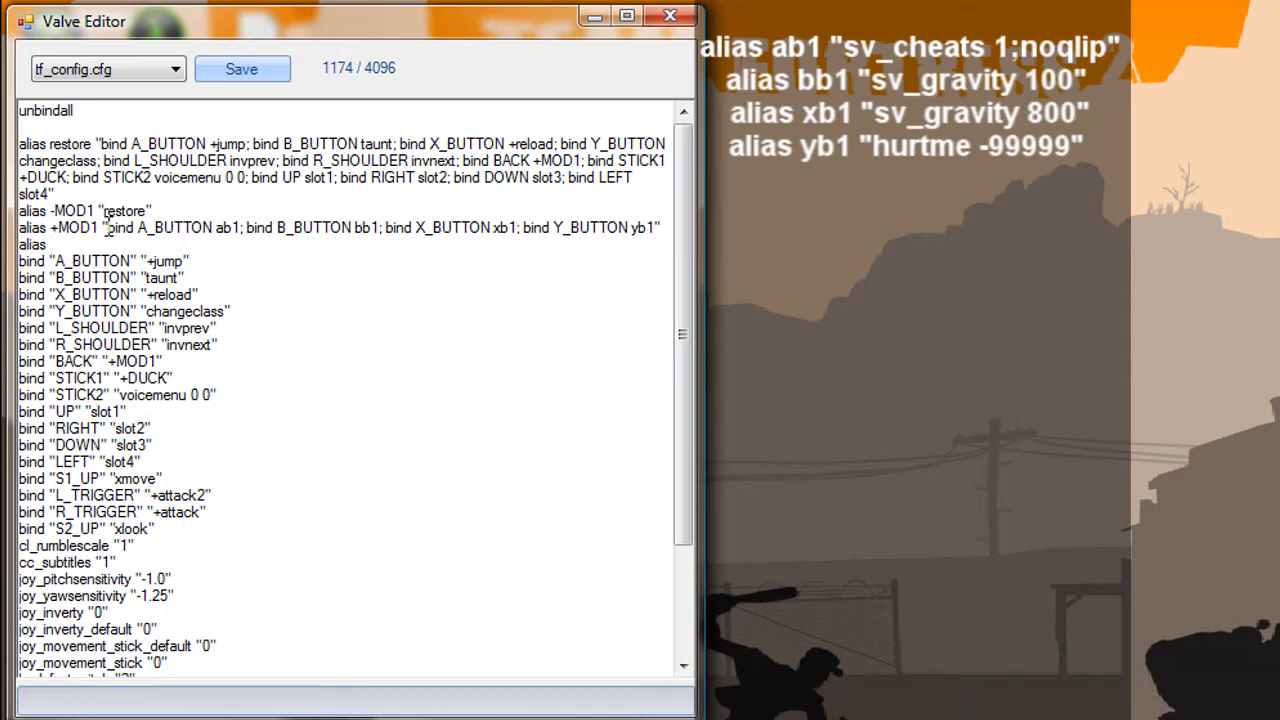
Step: Complete the line below the +MOD1 alias as alias ab1 "sv_cheats 1;noqlip"
drag(108, 230, 230, 227)
click(92, 245)
key(BackSpace)
text(ab1 ")
text(sv_cheats)
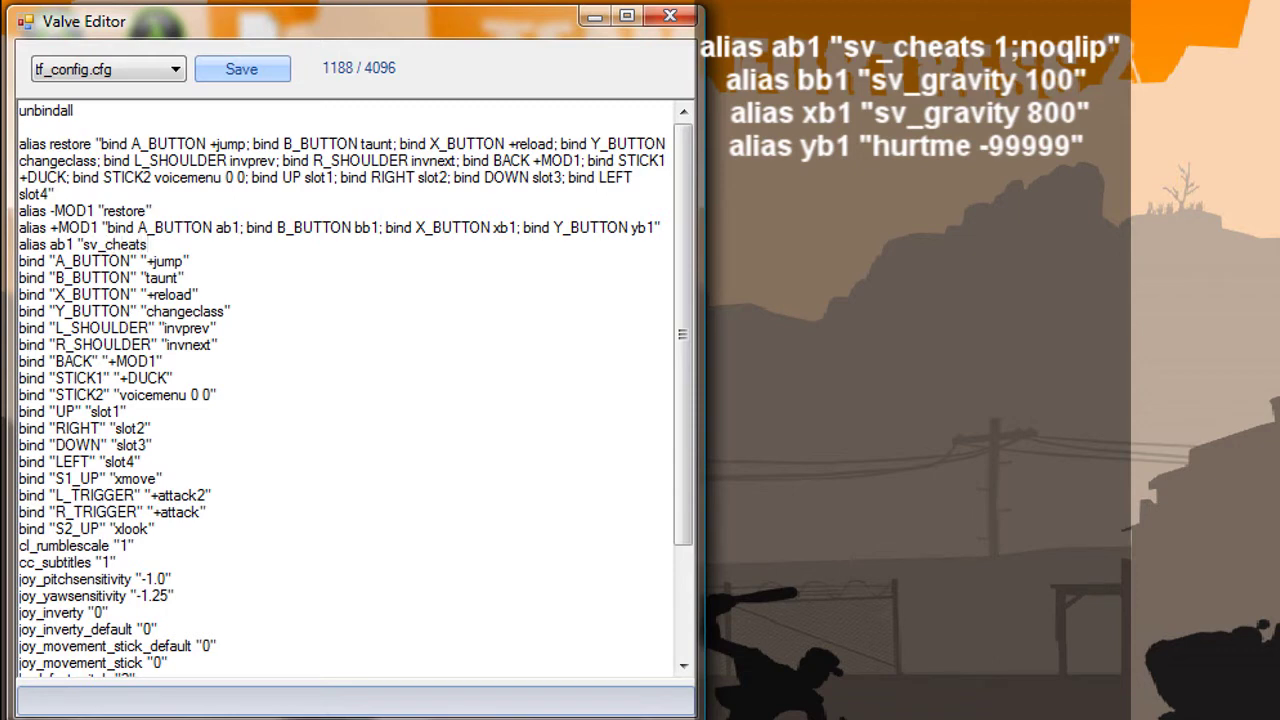
text( 1;)
key(BackSpace)
text(0)
key(BackSpace)
text(1)
text(noqlip")
Step: Add the line alias bb1 "sv_gravity 100" below the ab1 alias
key(Return)
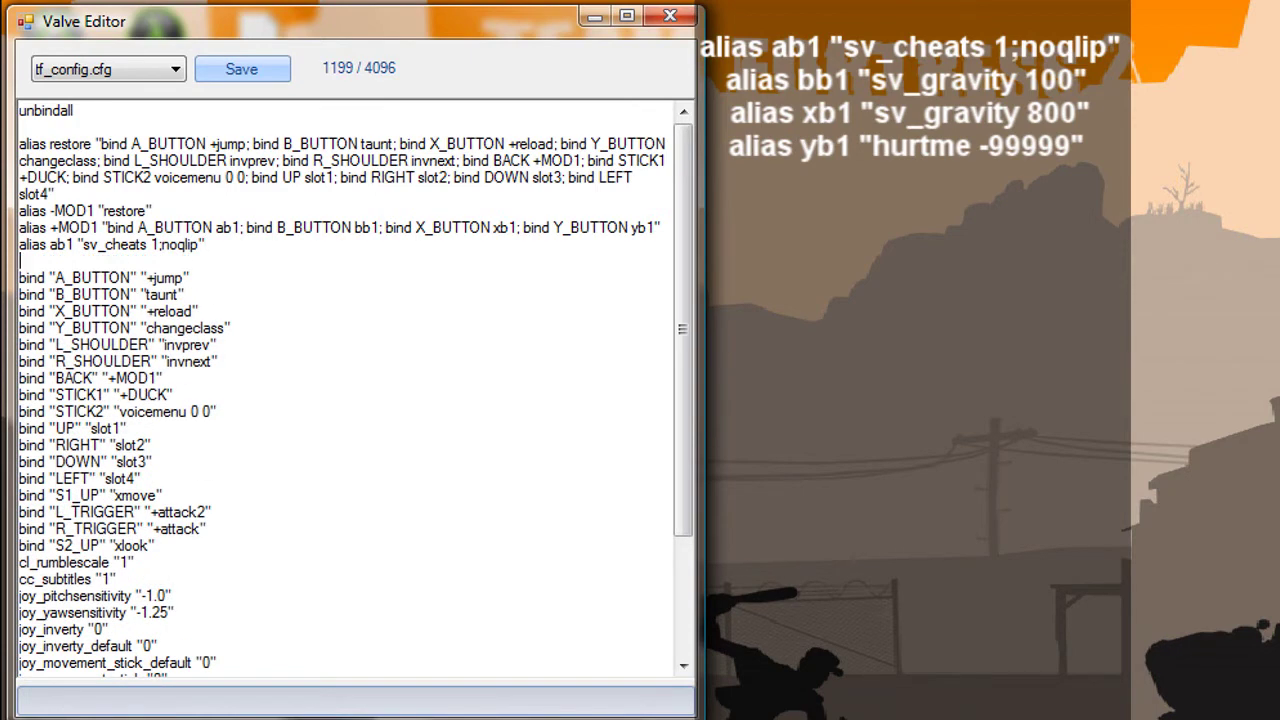
text(alias)
text(bb1 ")
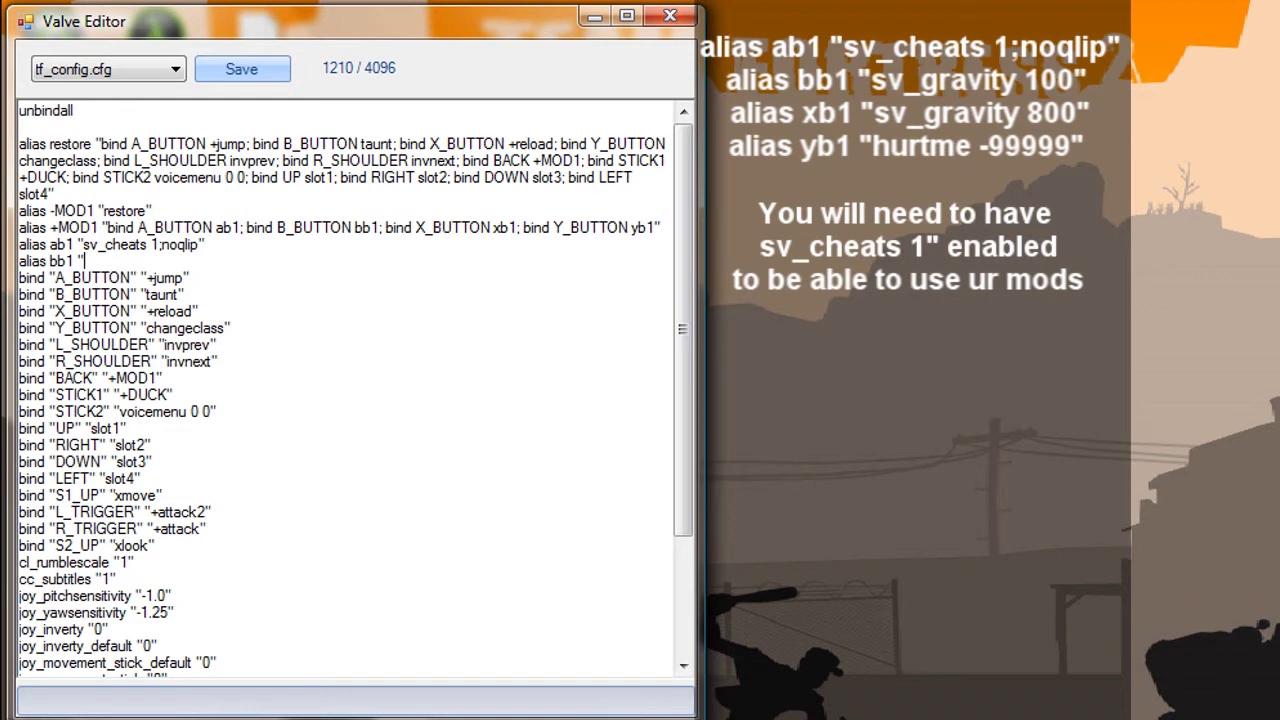
text(sv_gravity 100)
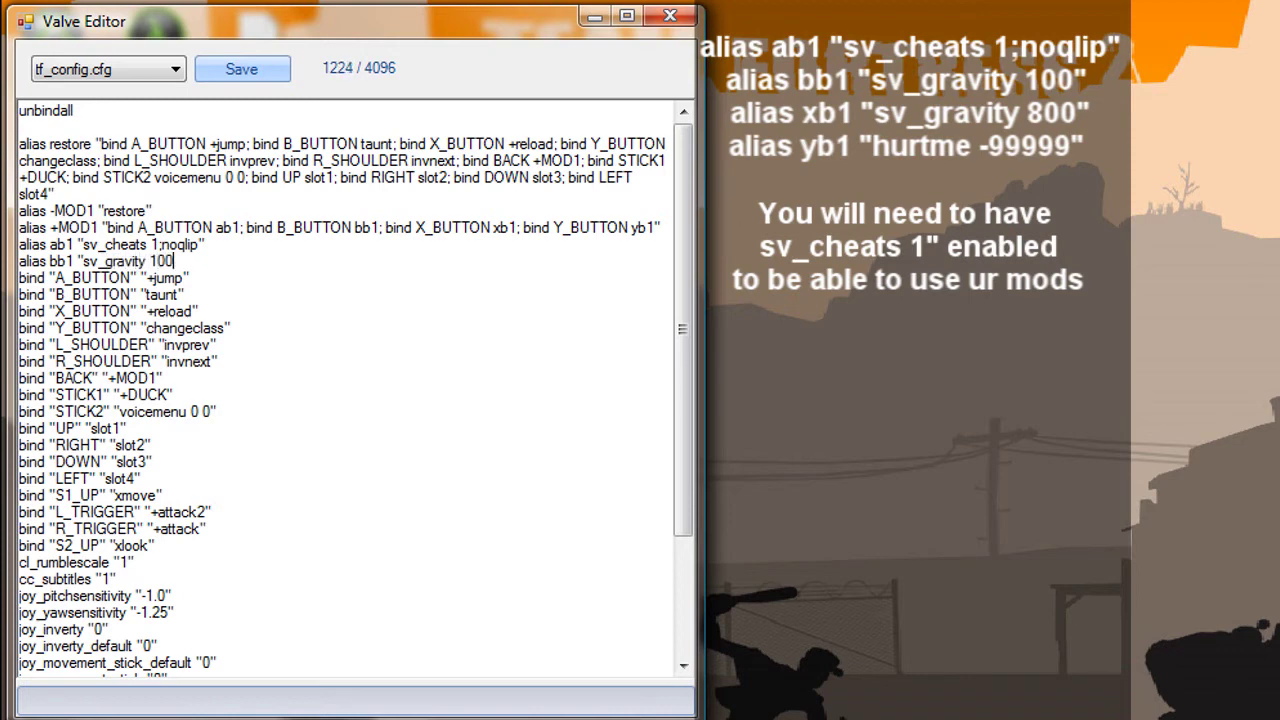
text(")
Step: Add the line alias xb1 "sv_gravity 800" below the bb1 alias, correcting the missing underscore
key(Return)
text(alias)
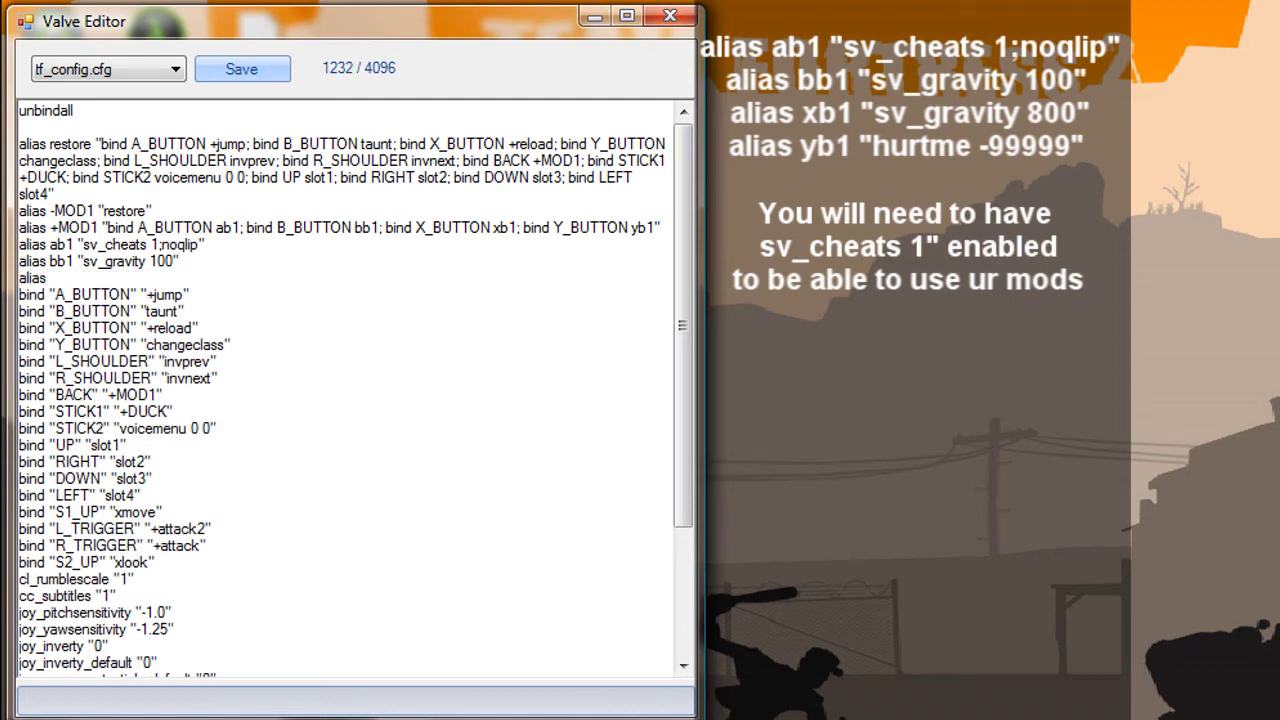
text( xb1 "sv_gravity 800)
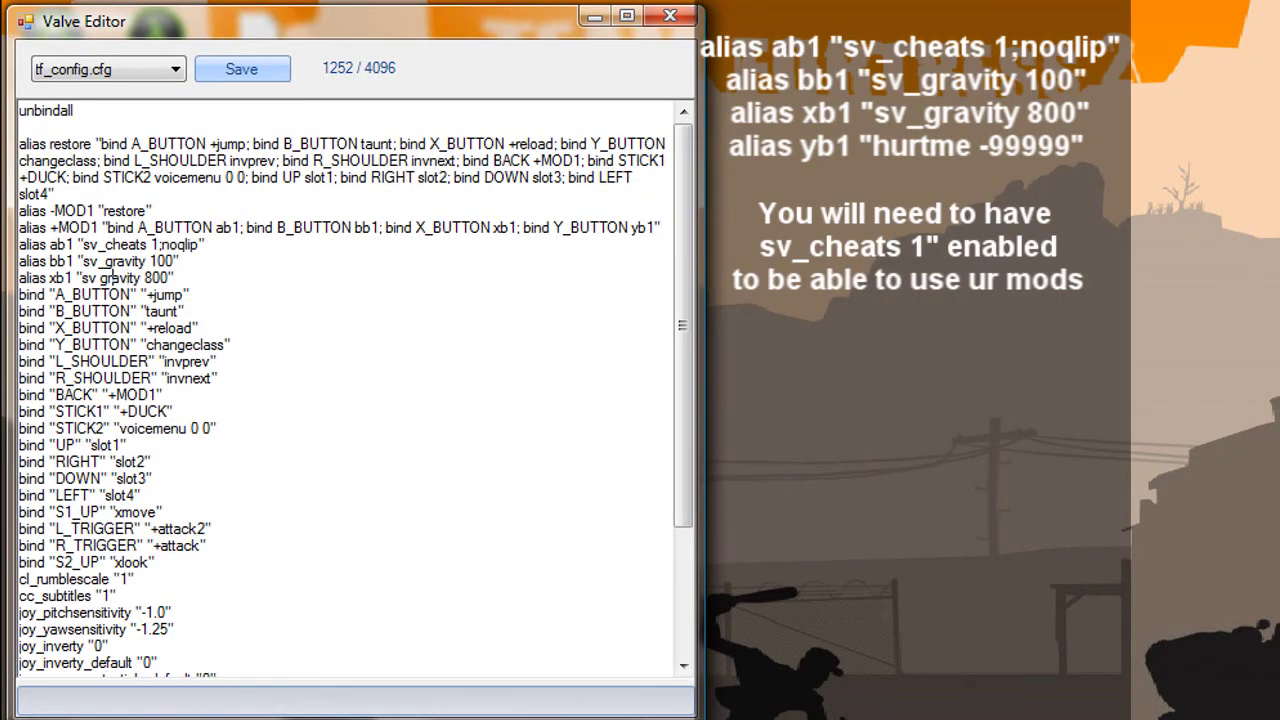
key(BackSpace)
text(_)
key(Right)
key(Right)
key(Right)
key(Right)
key(Right)
key(Right)
key(Right)
key(Right)
key(Right)
key(Right)
key(Right)
key(Right)
Step: Add the line alias yb1 "hurtme -99999" below the xb1 alias and save tf_config.cfg
key(Return)
text(al)
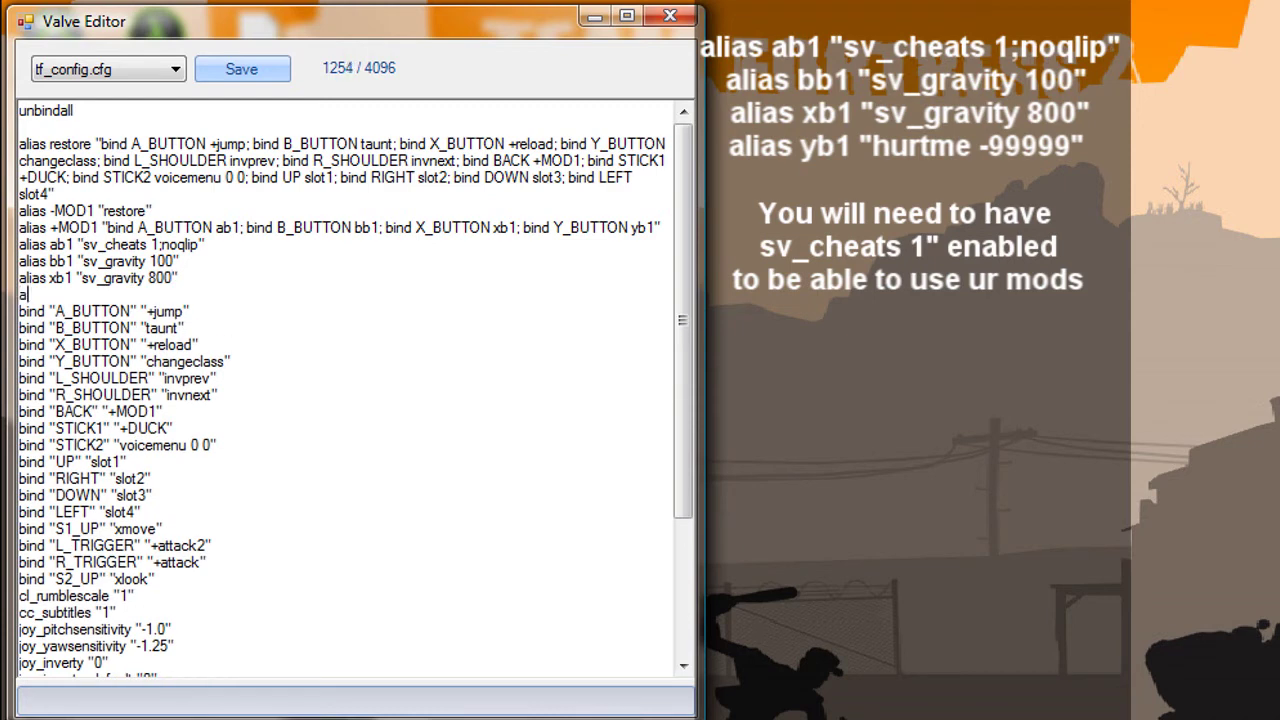
text(ias yb 1)
key(BackSpace)
key(End)
text(")
key(BackSpace)
text(hurtme -)
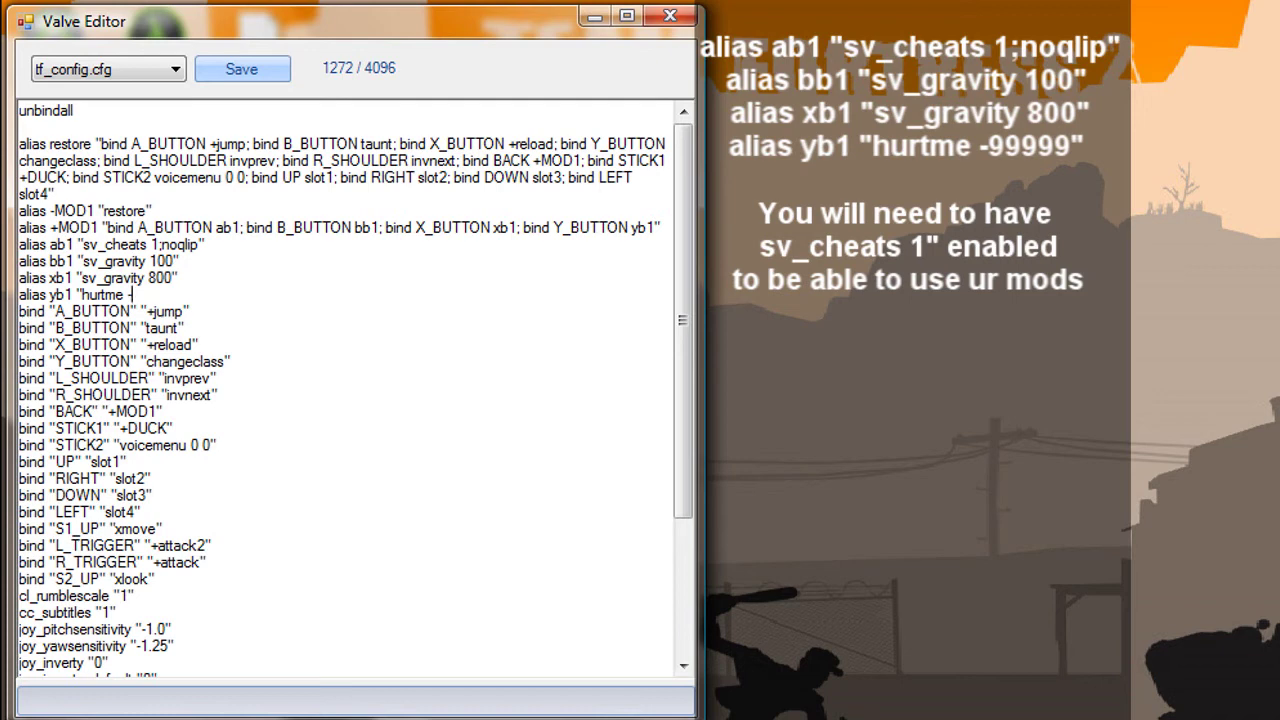
text(99999")
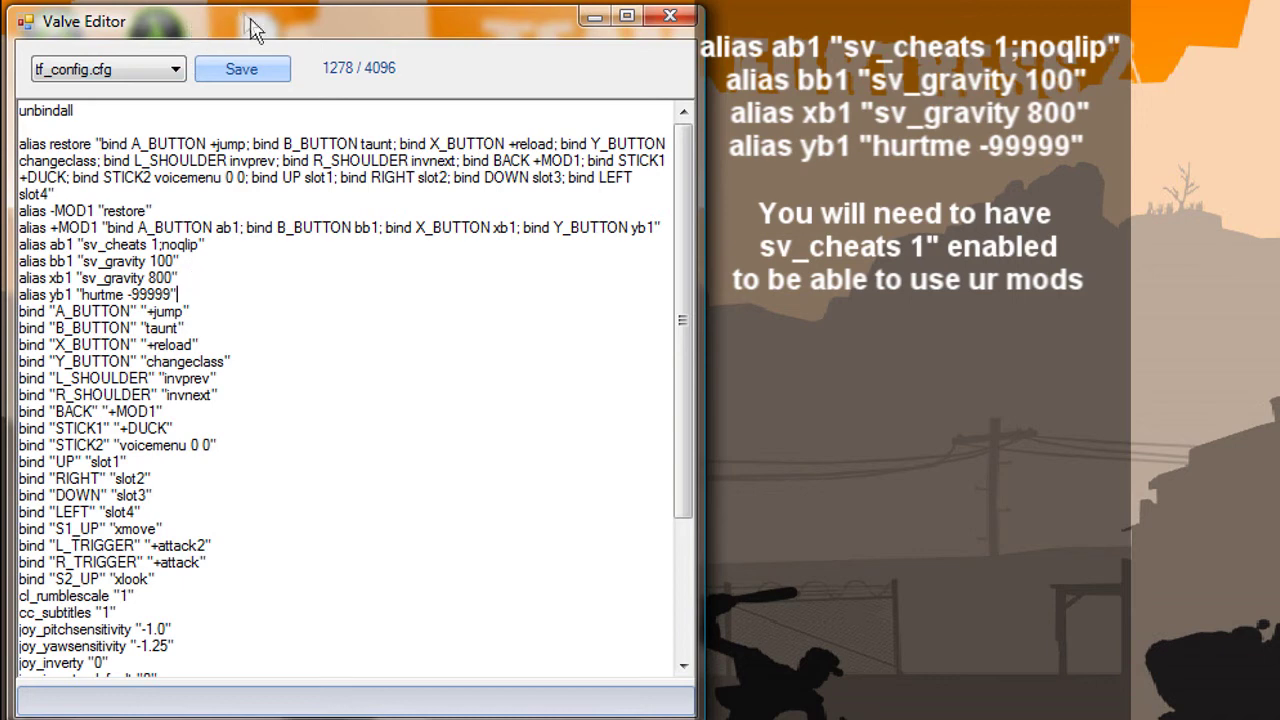
click(255, 78)
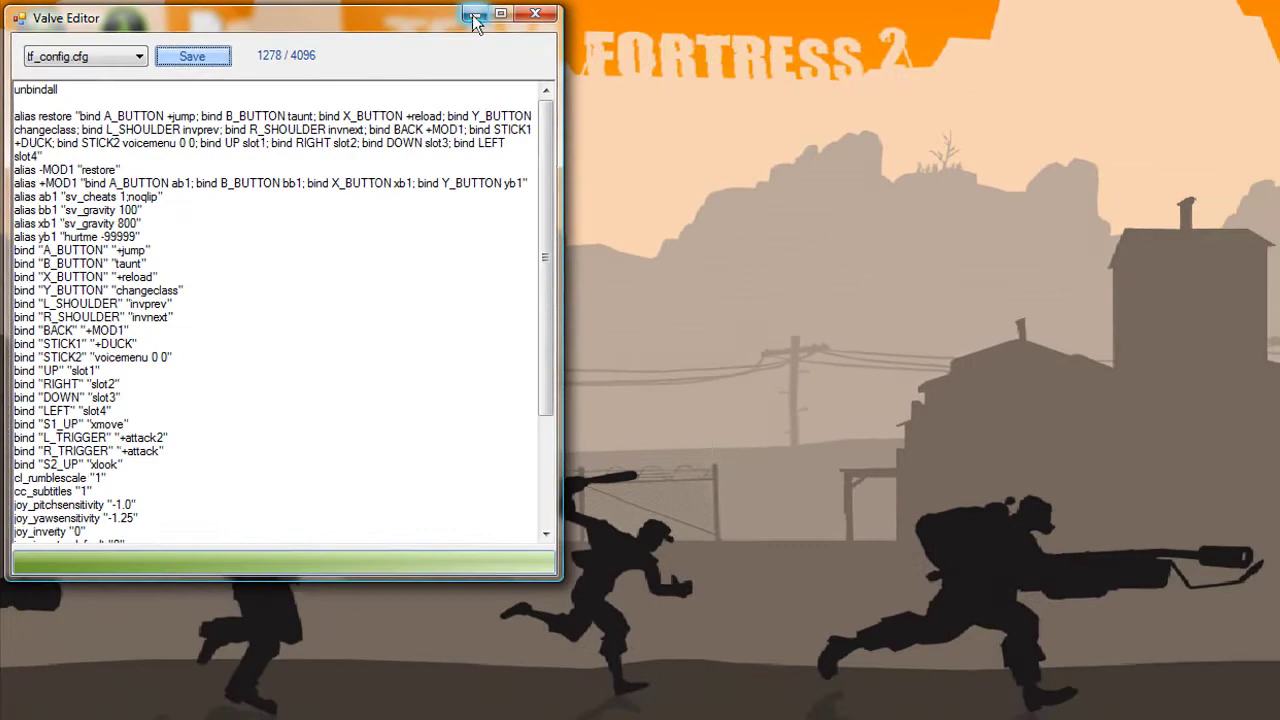
Step: Switch to Xplorer360 and insert the desktop's UserSettings file into folder 00000001, overwriting the existing copy
click(473, 15)
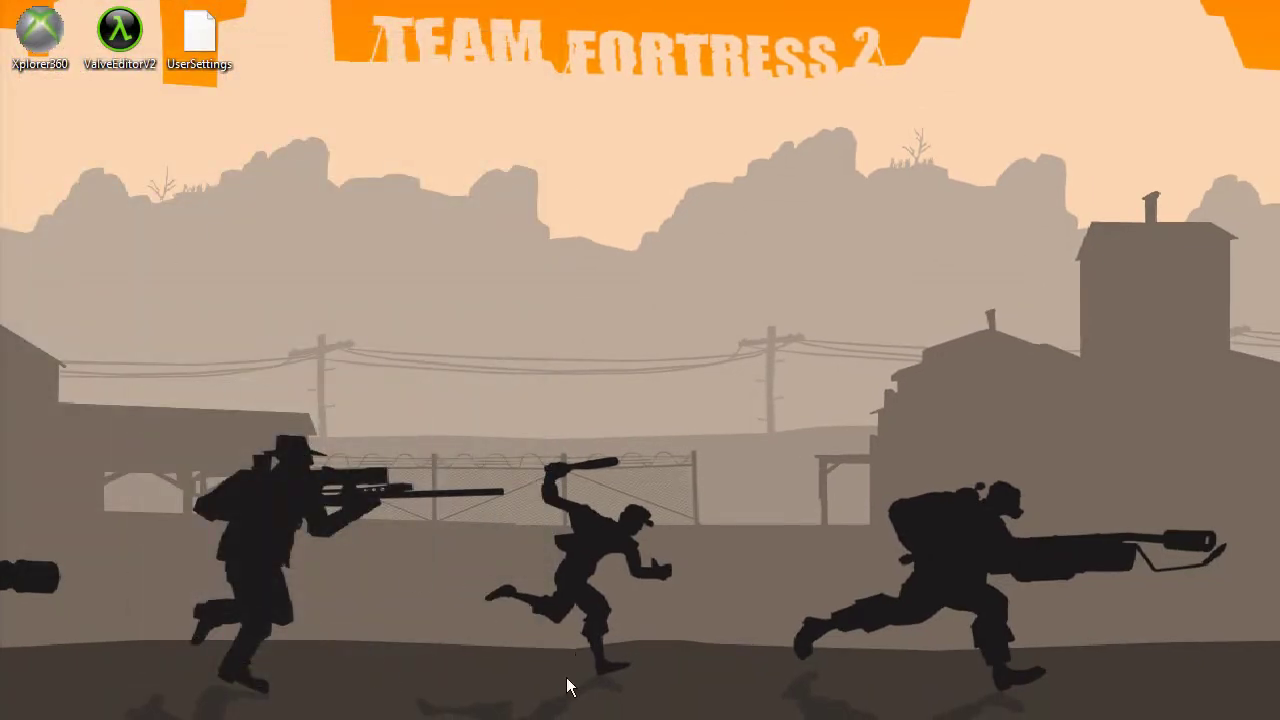
click(572, 718)
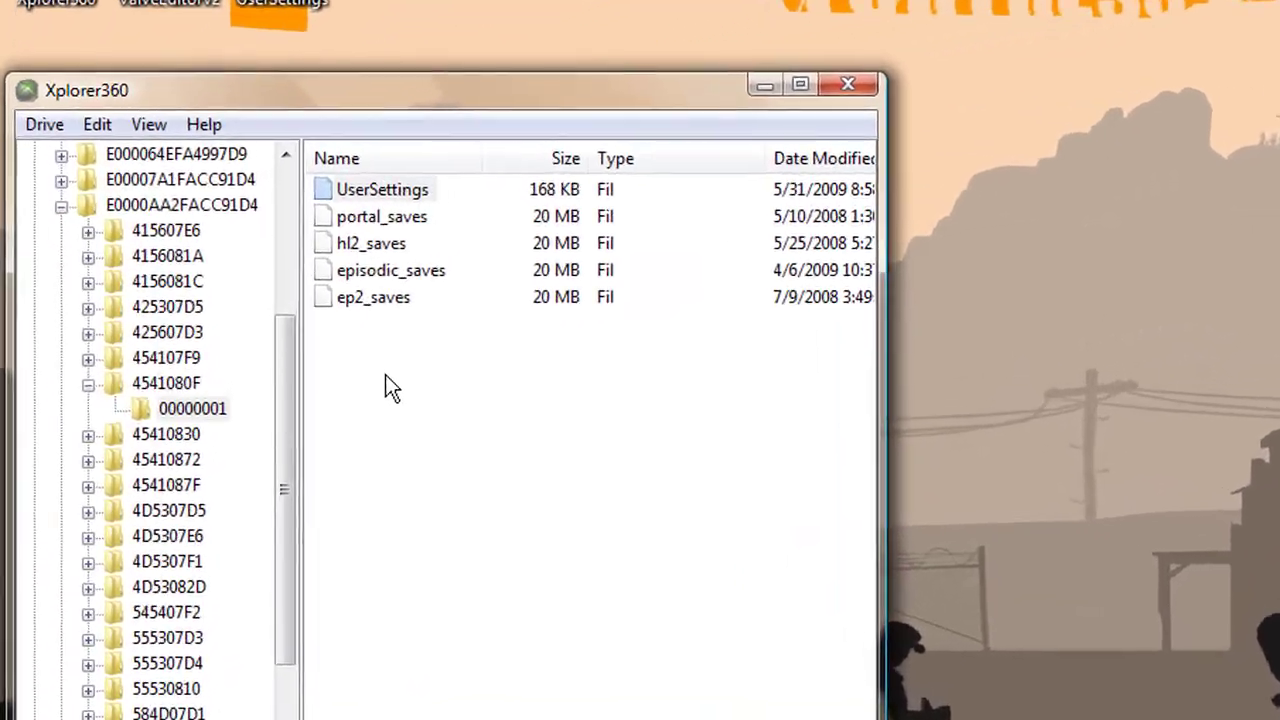
right_click(276, 329)
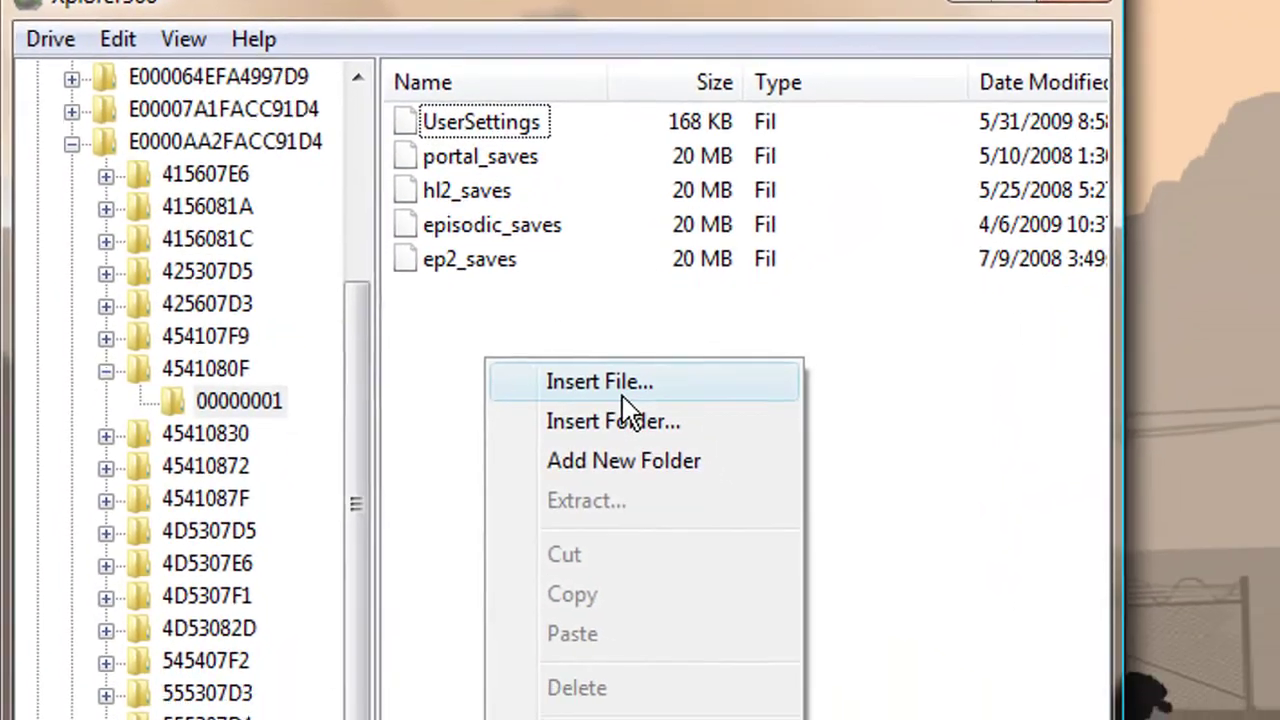
click(650, 425)
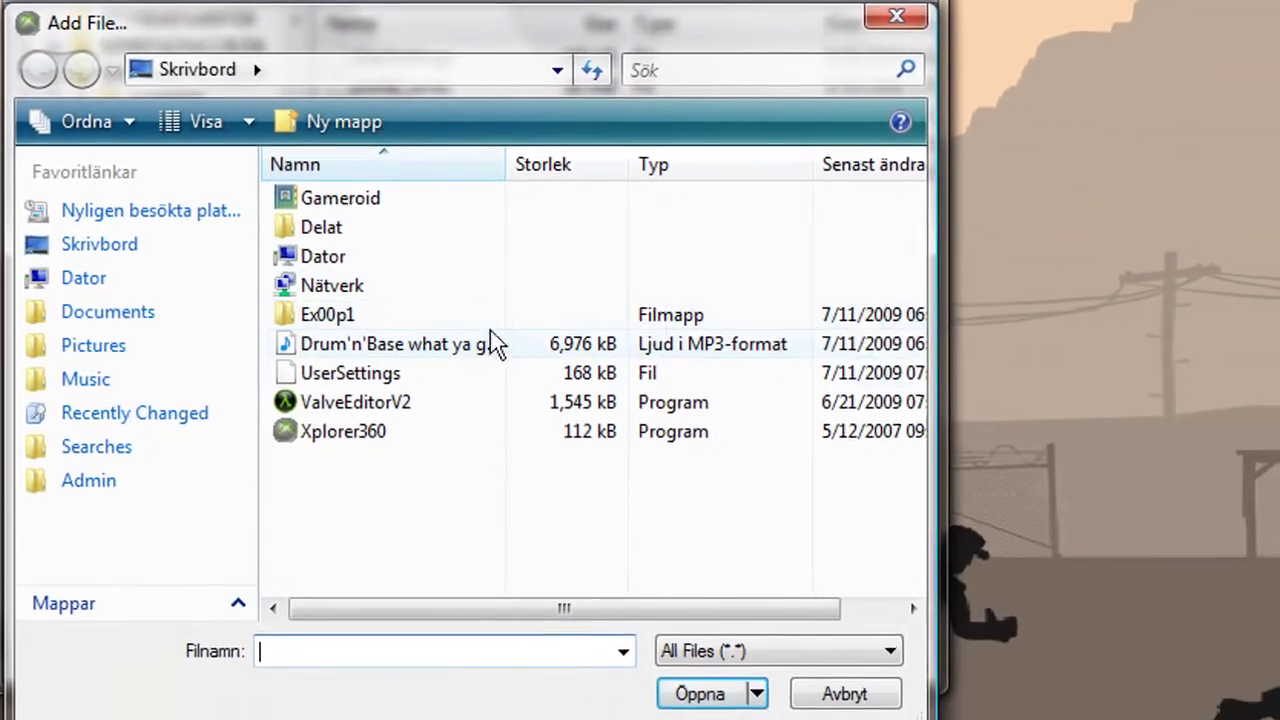
click(462, 375)
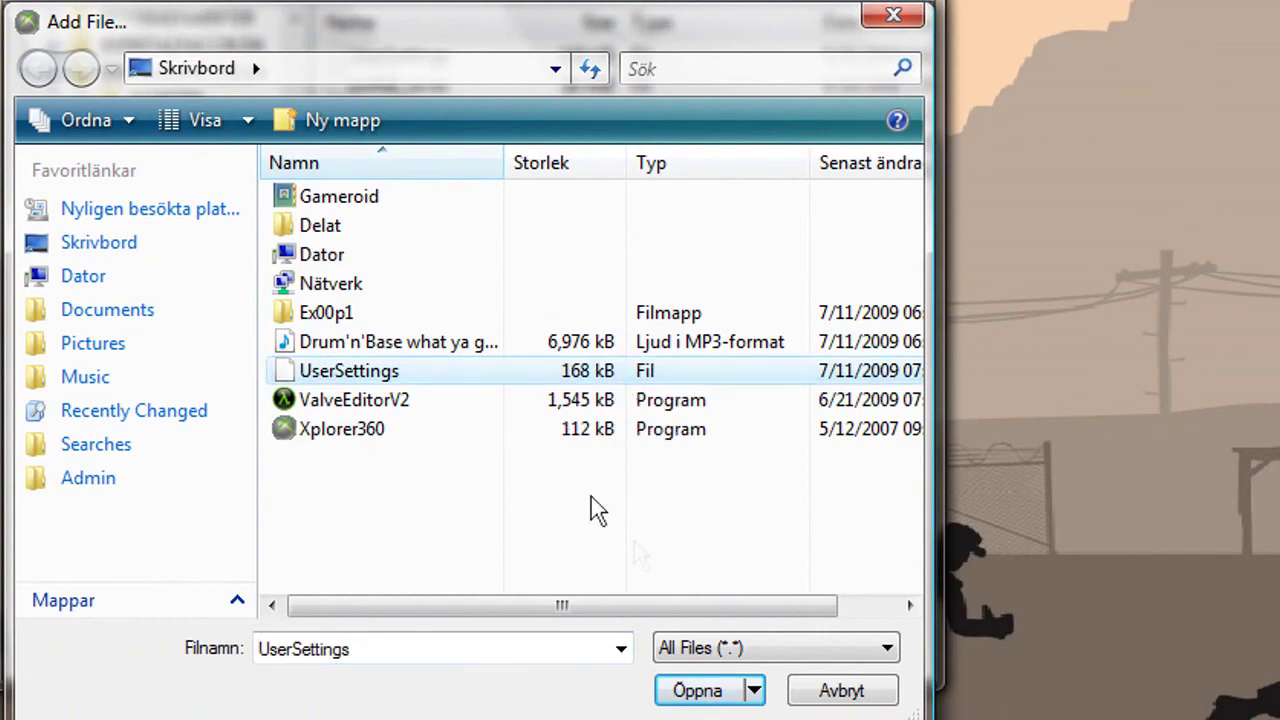
click(712, 690)
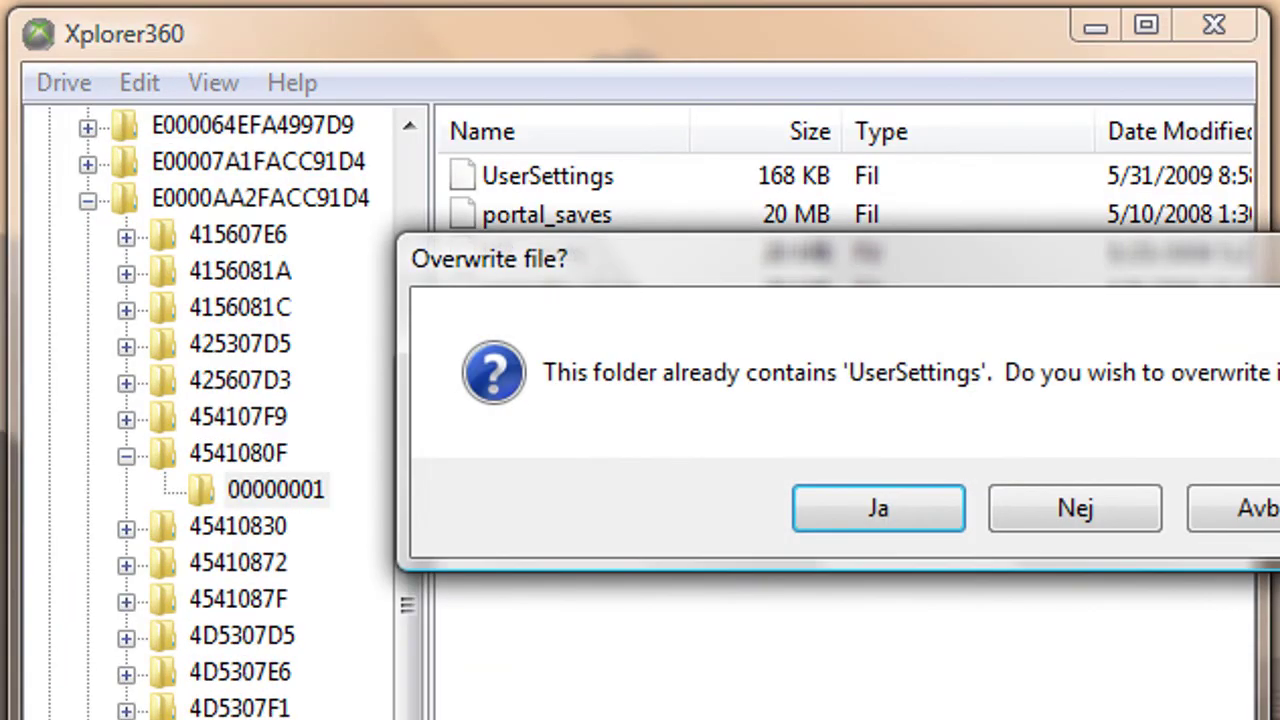
click(902, 503)
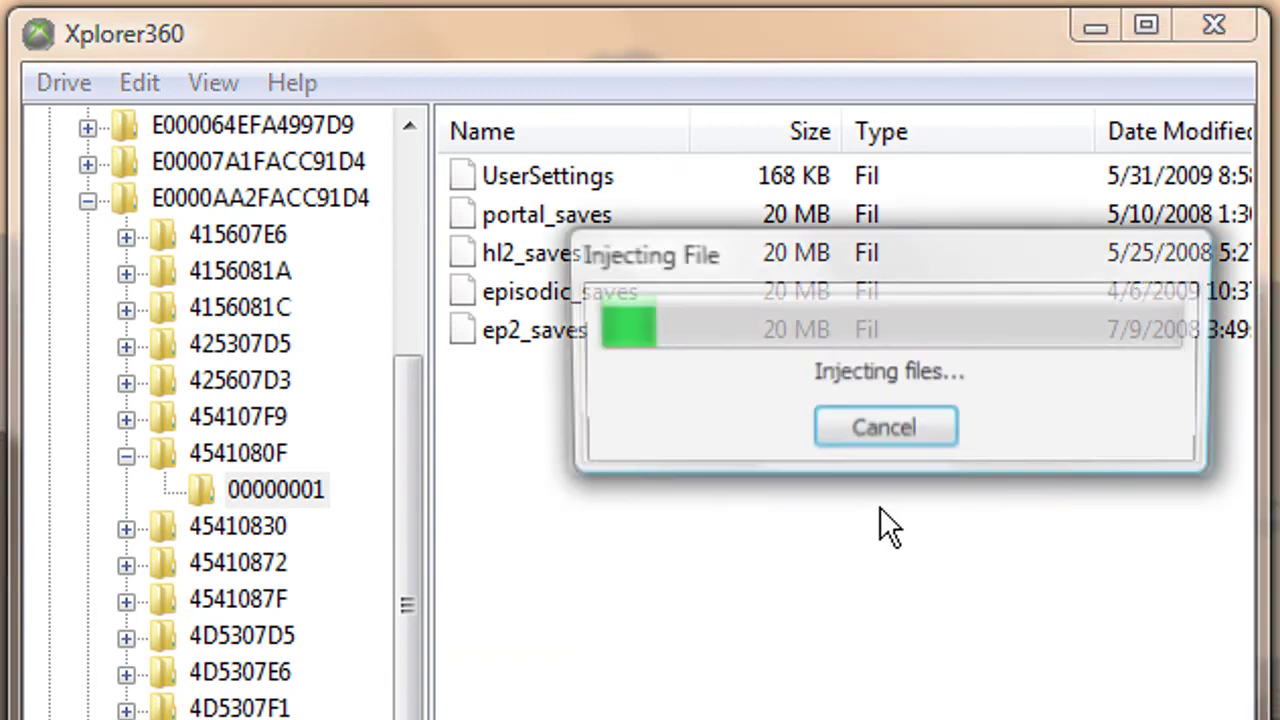